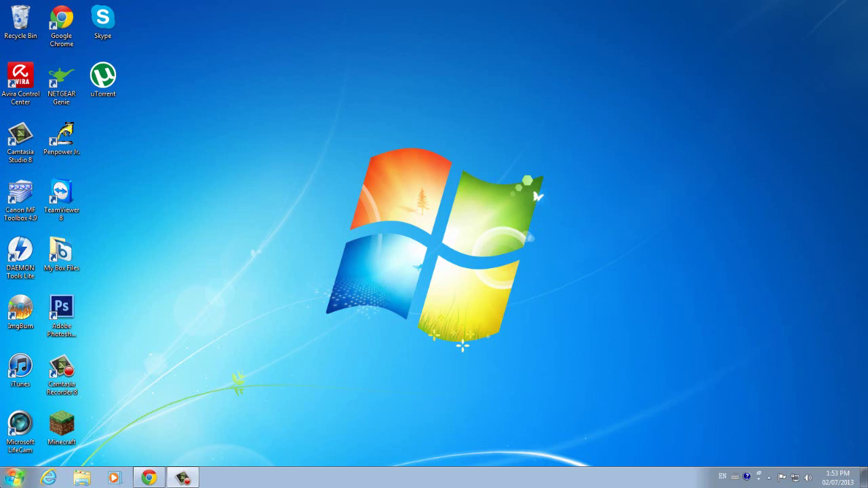
left_click(15, 478)
left_click(283, 128)
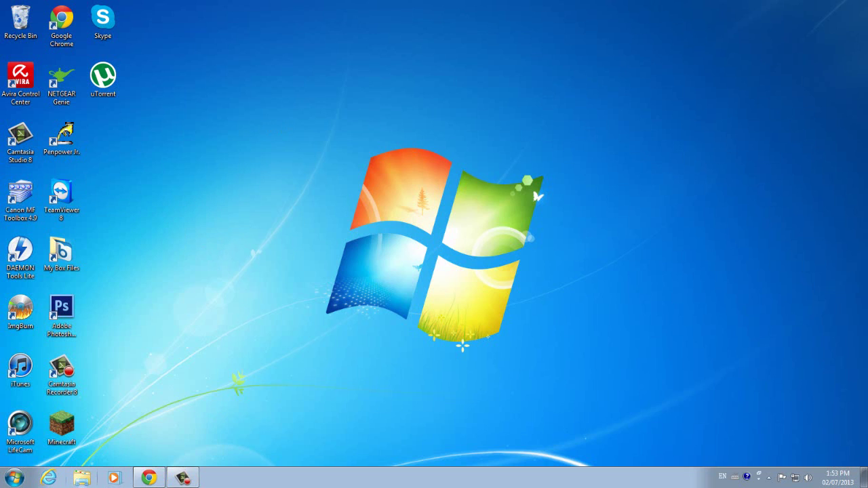
Step: Launch Minecraft from the desktop, allow it to run, and view the profiles available in the launcher
double_click(58, 437)
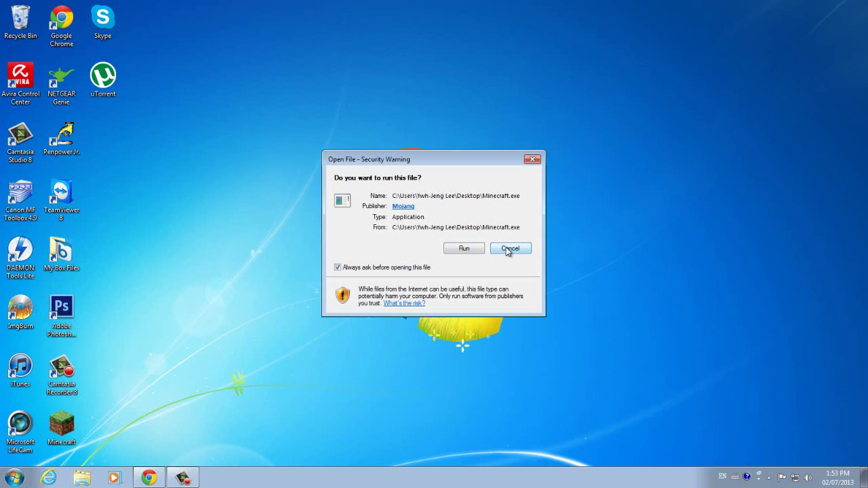
left_click(464, 249)
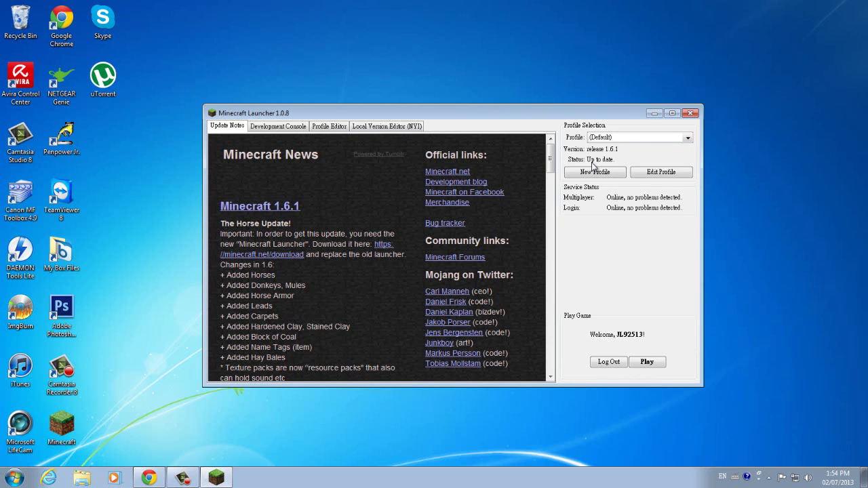
left_click(637, 137)
left_click(610, 148)
Step: Look through the launcher's development console, profile editor, local version editor and update notes, and close the launcher
left_click(277, 126)
left_click(333, 126)
left_click(387, 126)
left_click(220, 126)
left_click(692, 113)
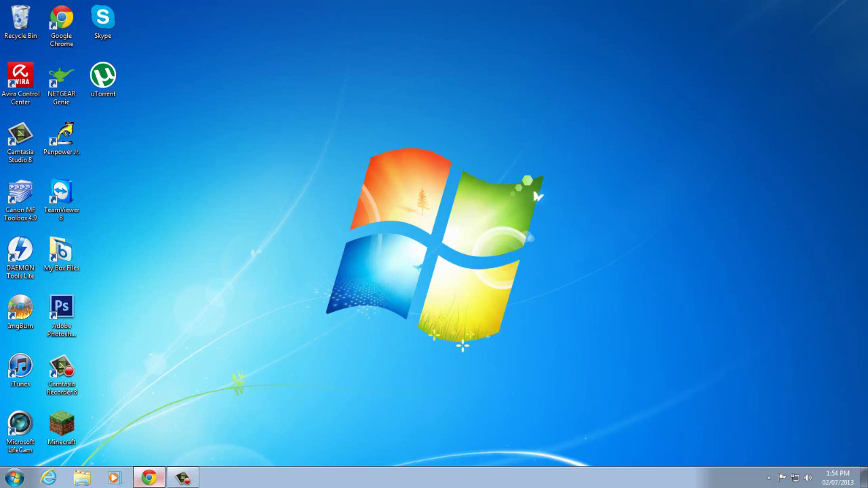
Step: Switch to Chrome and examine the OptiFine installation instructions, including the Minecraft version in their heading
mouse_move(192, 479)
left_click(148, 478)
scroll(195, 426, "down", 8)
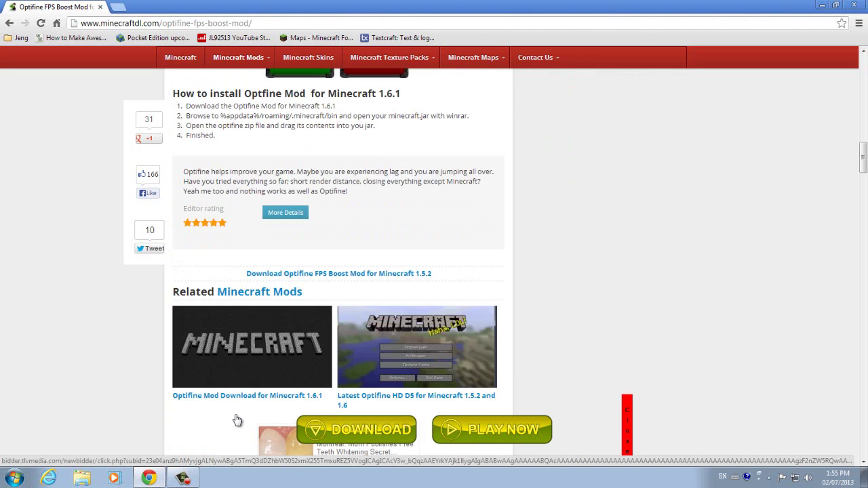
scroll(238, 421, "up", 2)
left_click_drag(409, 154, 386, 152)
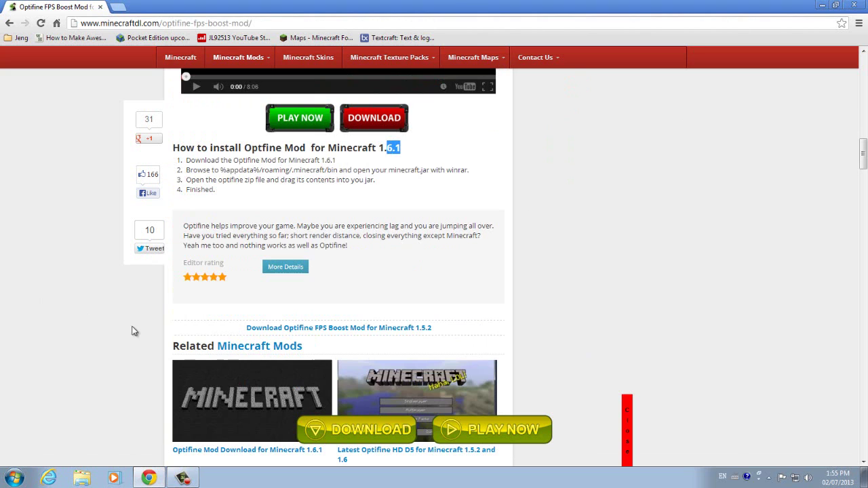
Step: Download OptiFine_1.5.2_HD_U_D5.zip through the Minecraft 1.5.2 download link, skipping the interposed ad
left_click(325, 330)
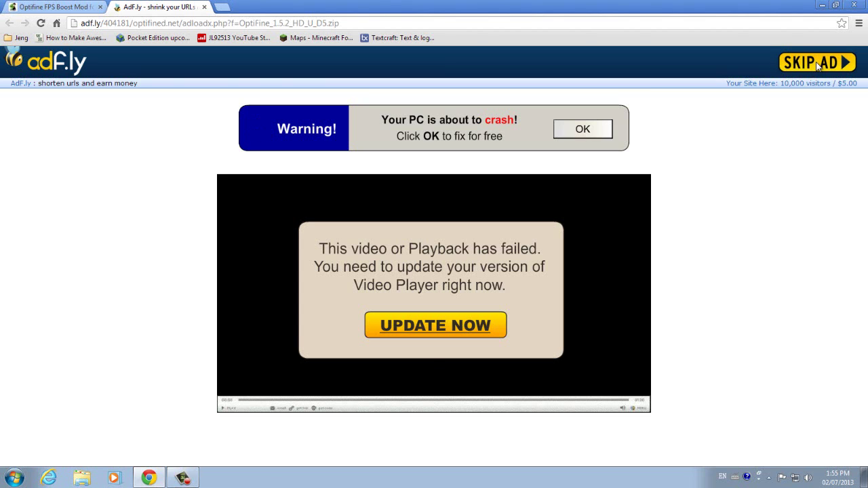
left_click(818, 65)
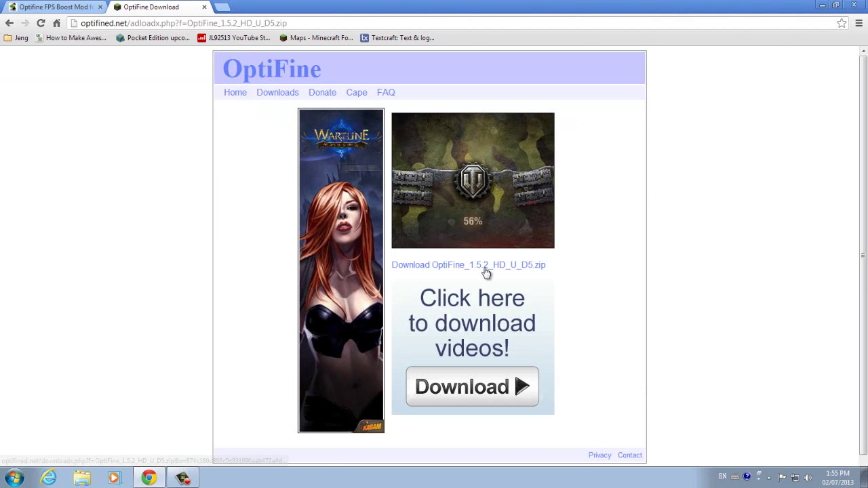
left_click(486, 271)
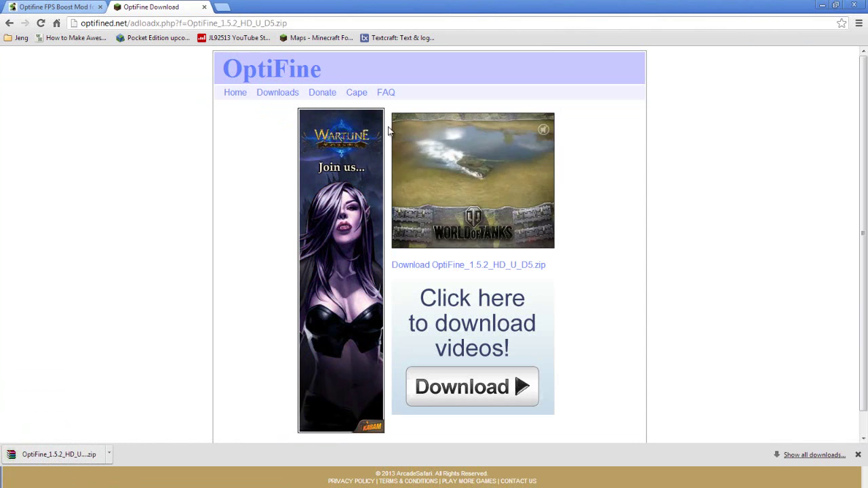
Step: Close the OptiFine download page and the OptiFine mod page in the browser
left_click(823, 9)
left_click(856, 10)
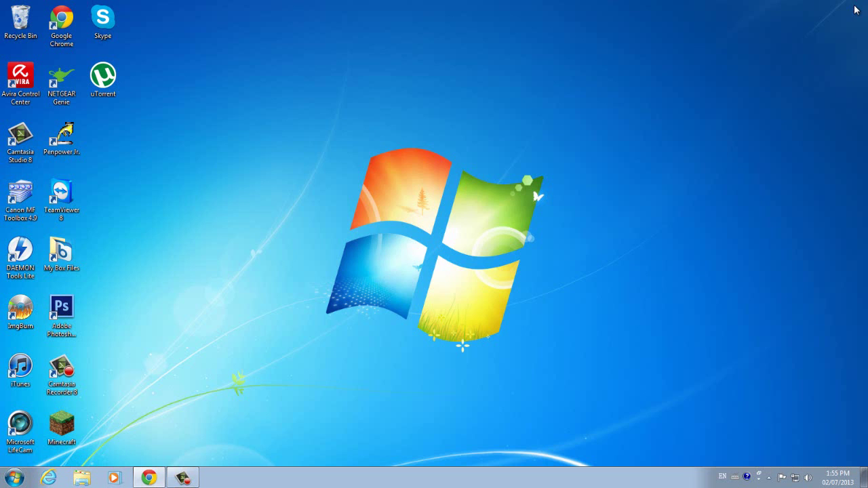
left_click(148, 477)
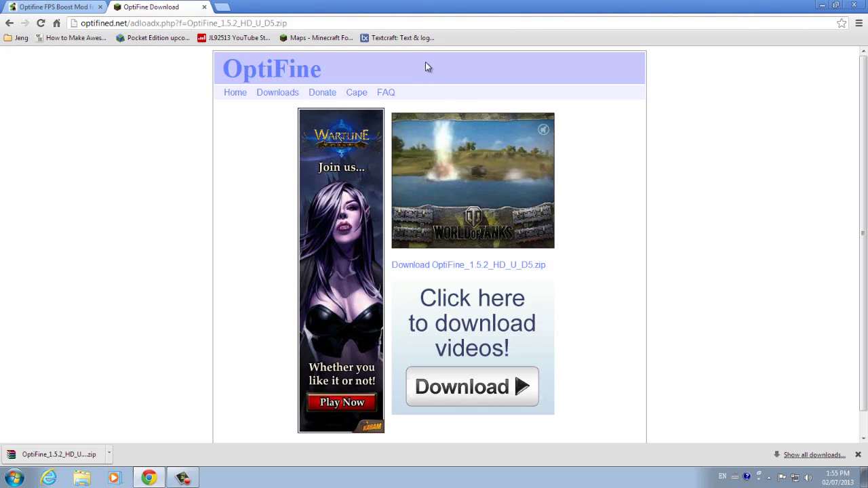
left_click(205, 7)
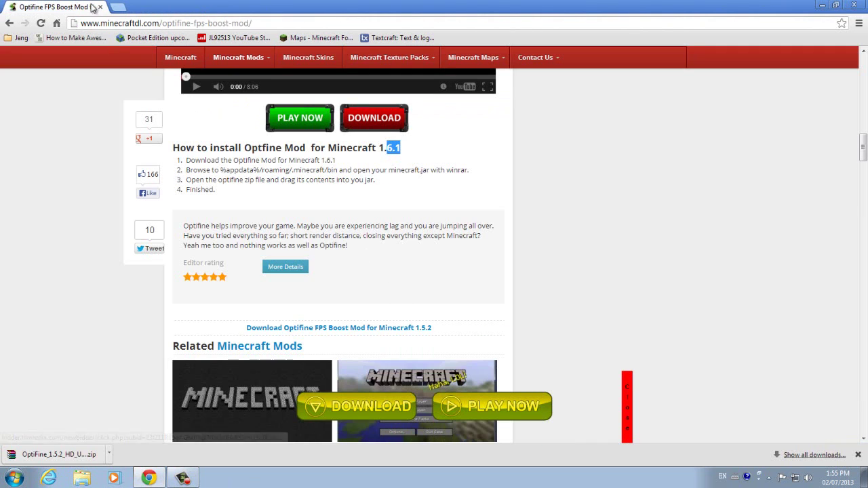
left_click(100, 7)
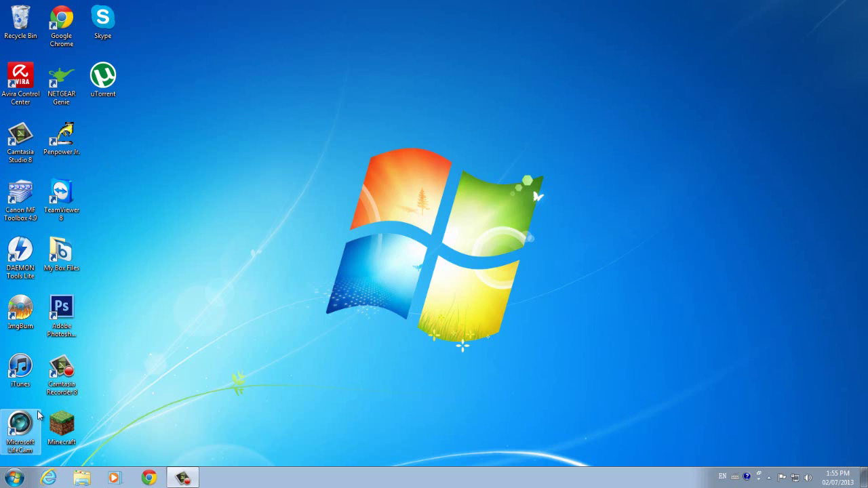
Step: Go to the %appdata% folder and open the versions folder inside .minecraft
left_click(14, 478)
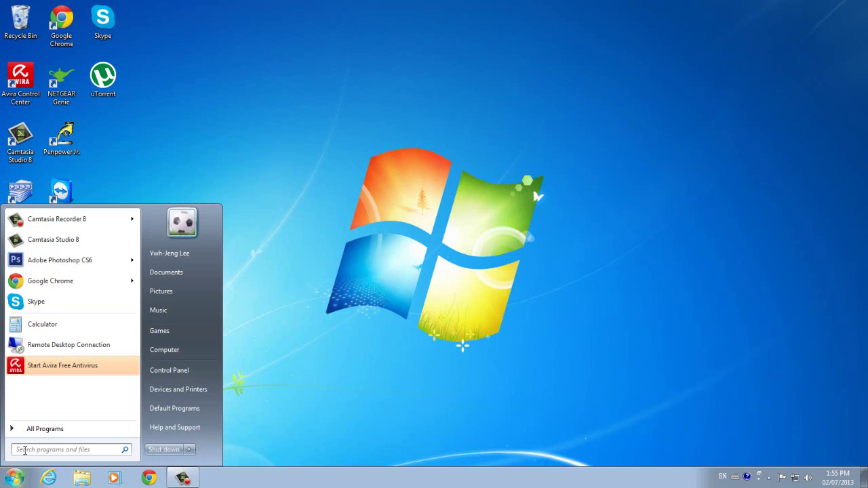
left_click(24, 452)
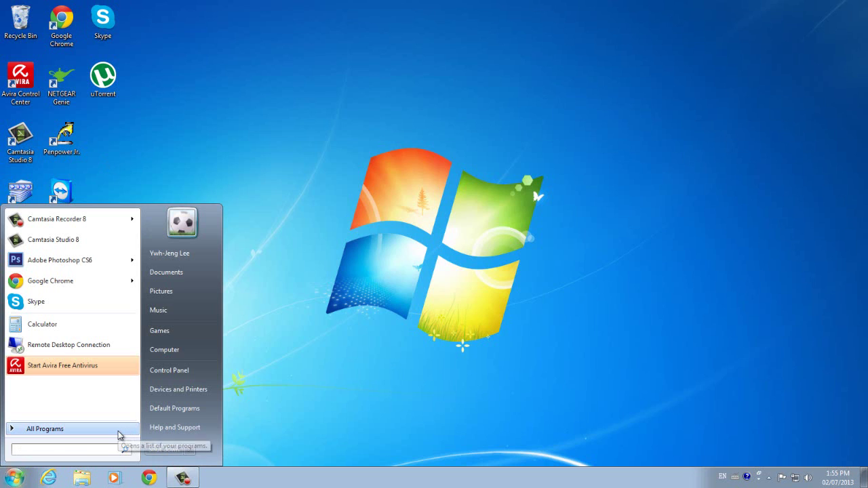
left_click(44, 429)
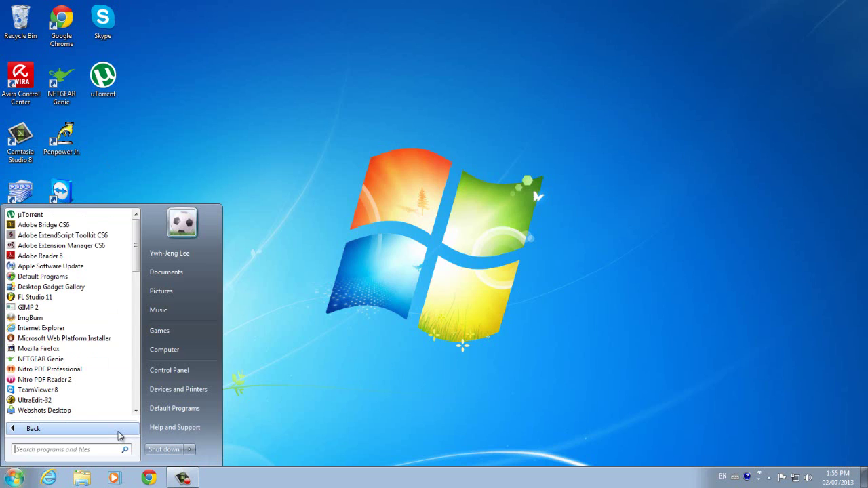
type("apple sof")
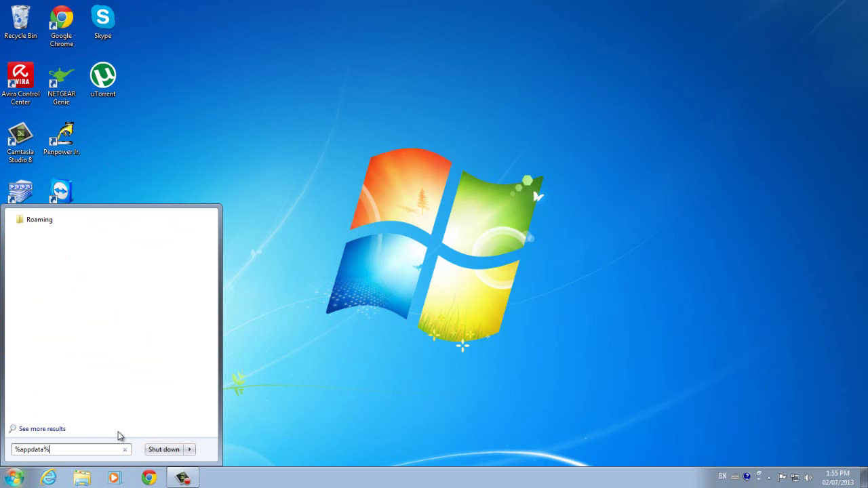
key("Return")
double_click(170, 70)
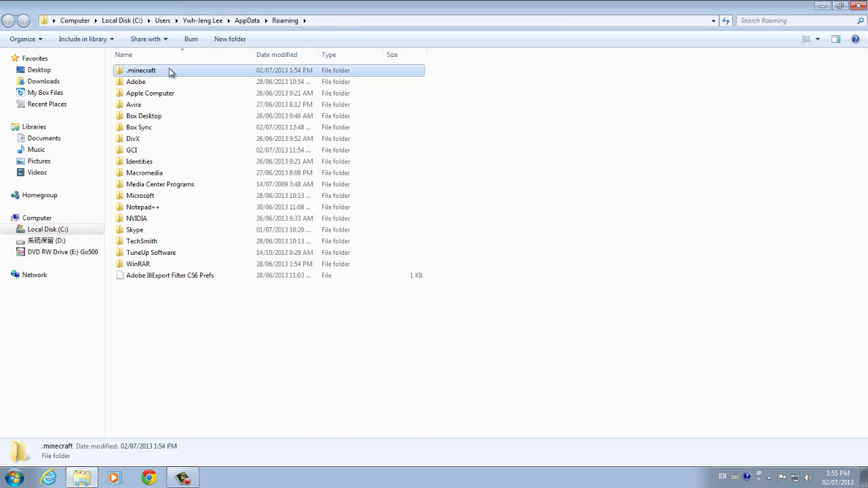
left_click(140, 98)
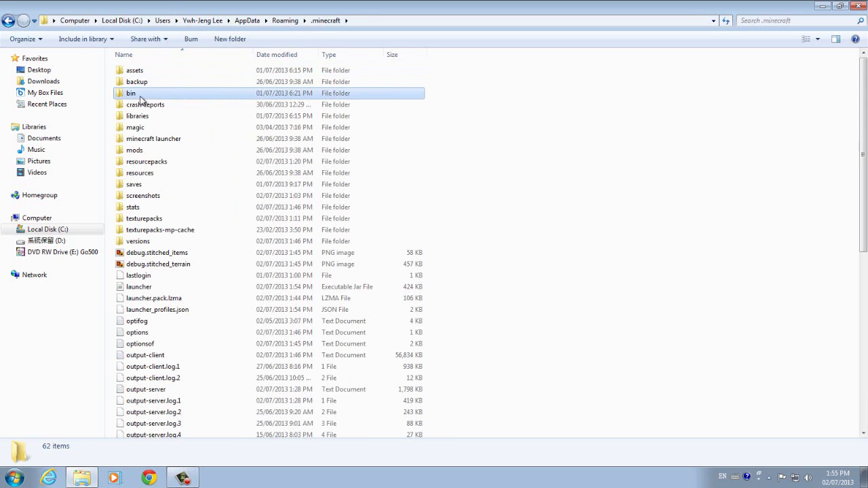
double_click(139, 242)
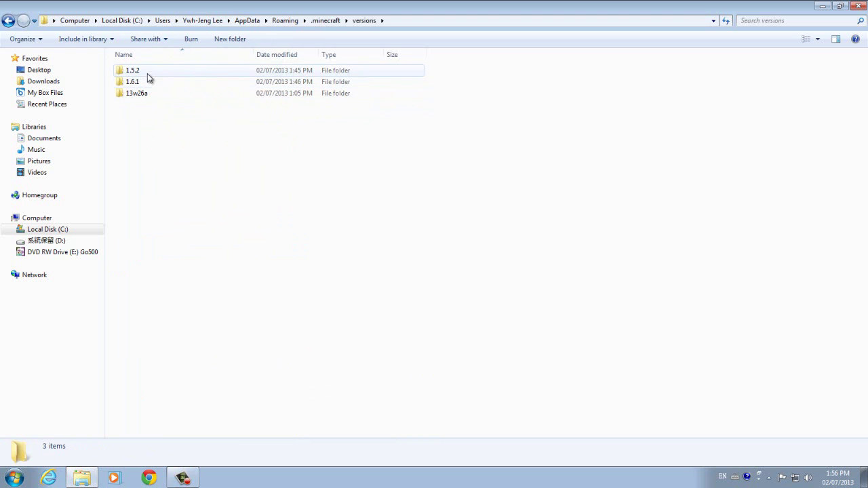
Step: Launch Minecraft from the desktop, select the 1.5.2 profile, and close the launcher
key("super+d")
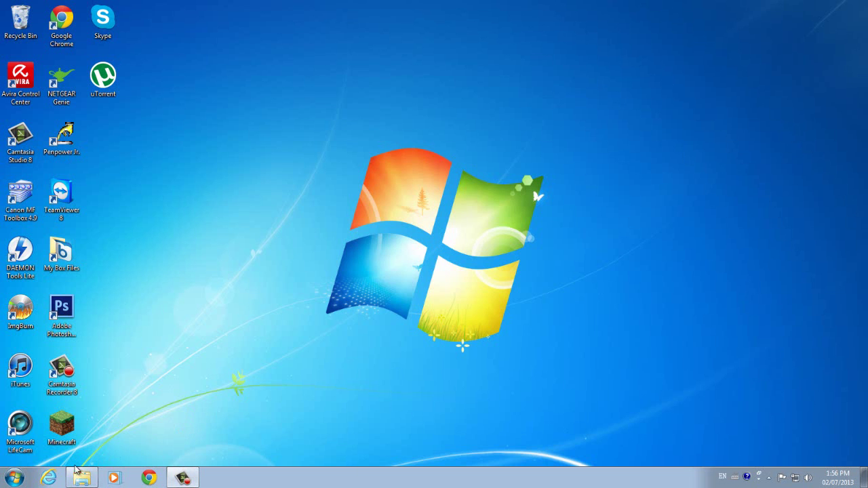
double_click(61, 426)
left_click(459, 253)
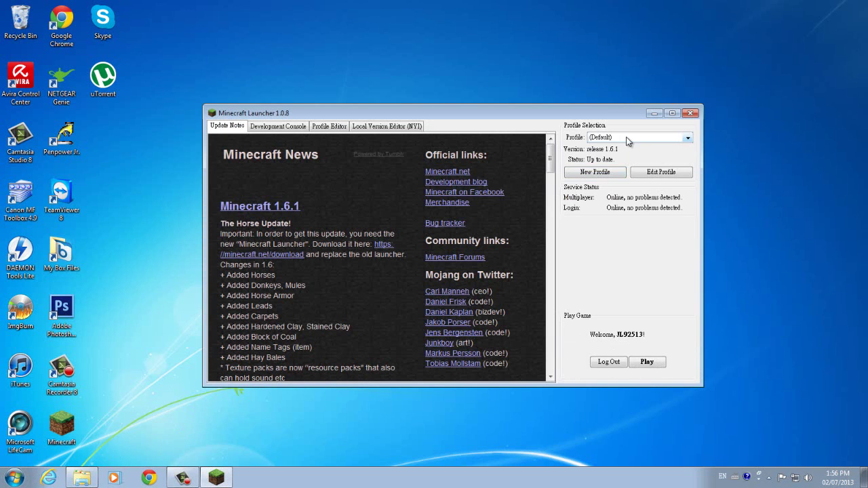
left_click(628, 137)
left_click(617, 164)
left_click(633, 138)
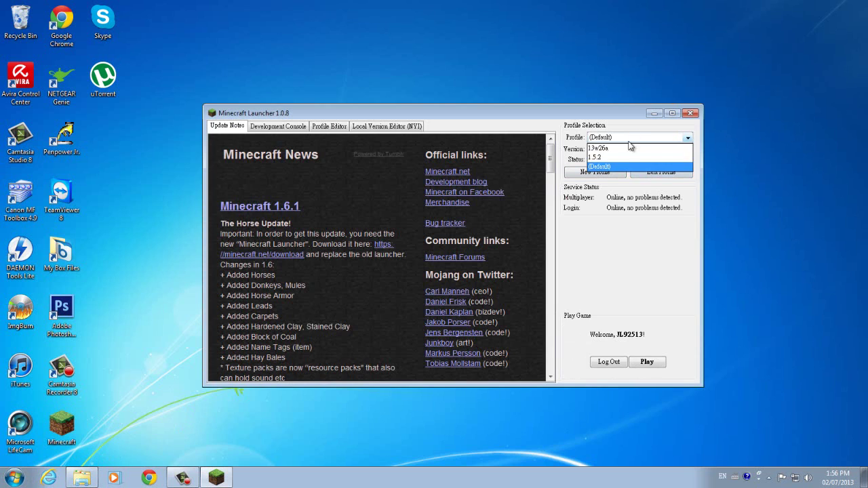
left_click(619, 156)
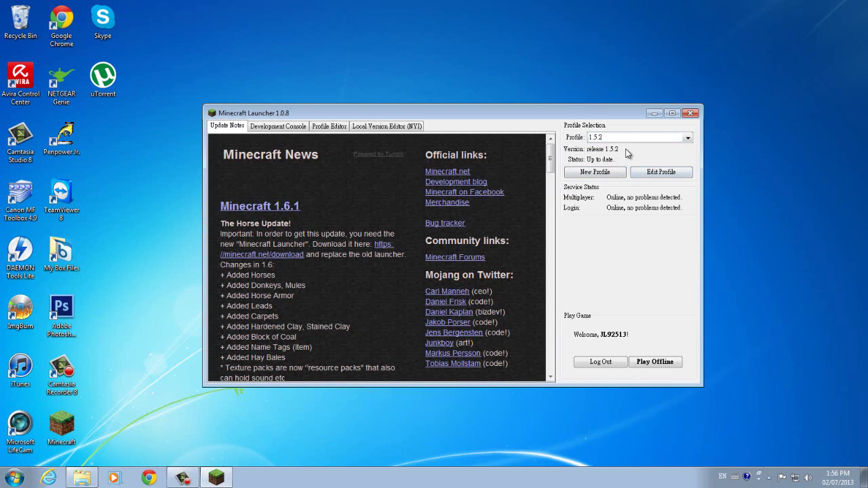
left_click(691, 113)
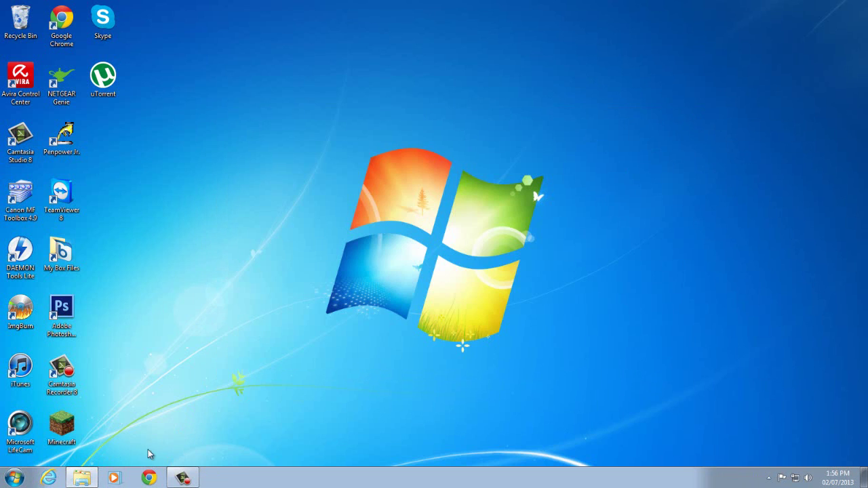
Step: Return to the versions folder and duplicate the 1.5.2 folder within it
left_click(83, 479)
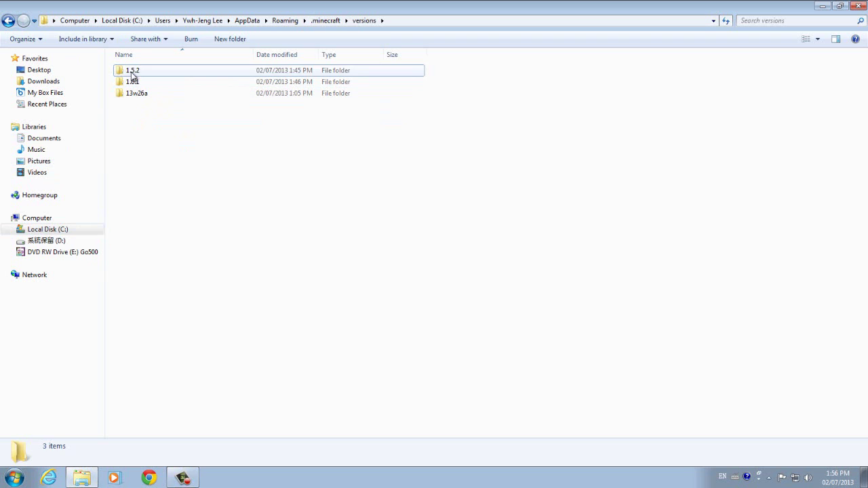
left_click(132, 72)
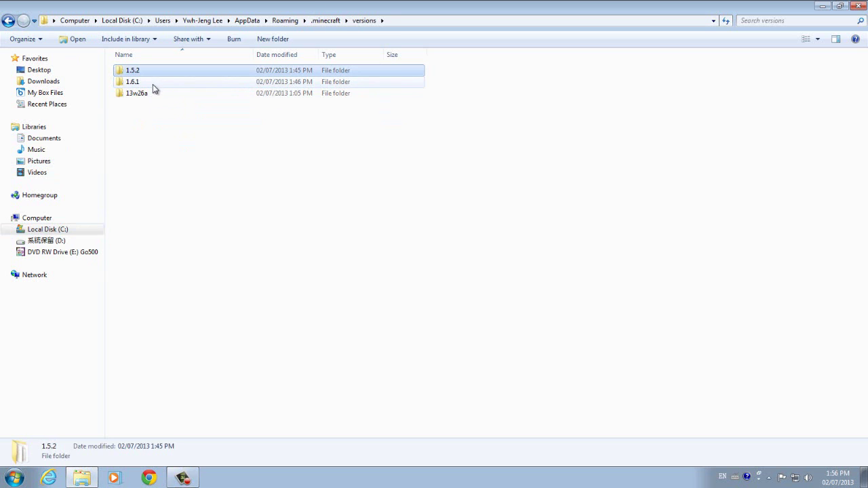
key("ctrl+c")
key("ctrl+v")
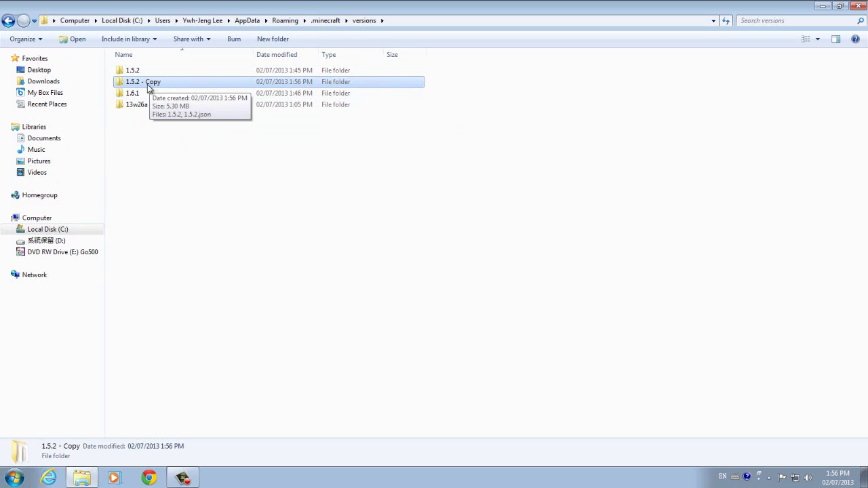
Step: Rename the copied 1.5.2 folder as 1.5.2M
left_click(153, 84)
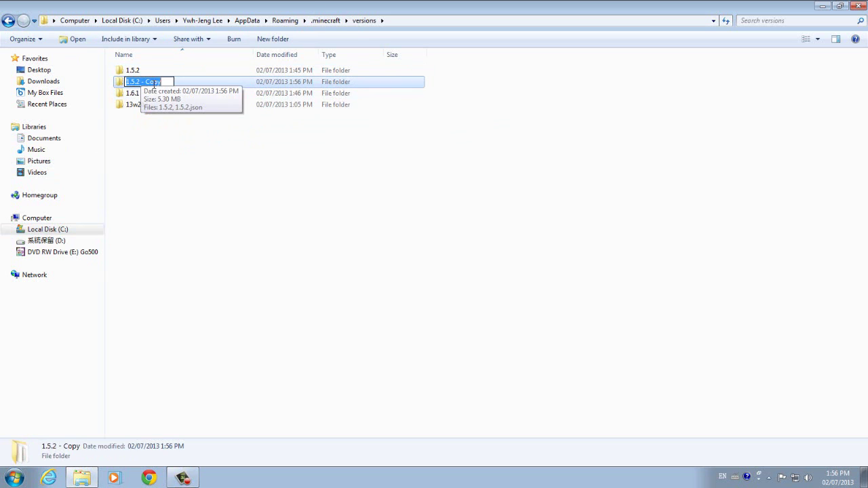
left_click_drag(163, 82, 138, 92)
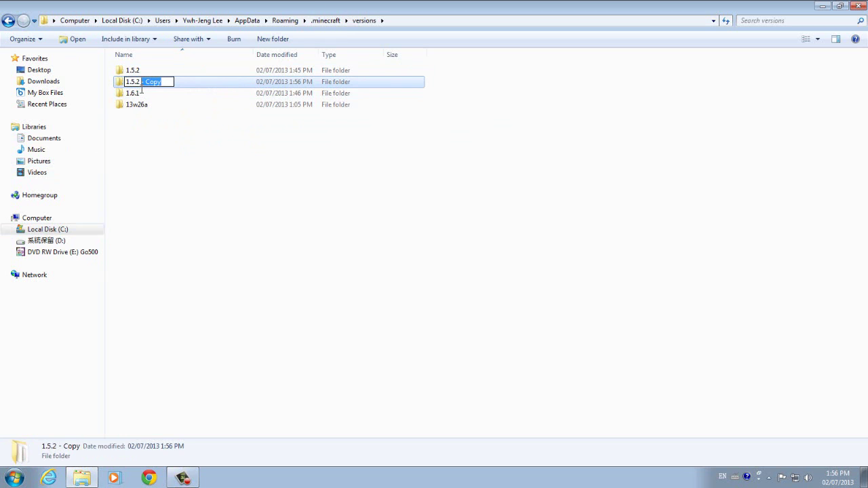
key("BackSpace")
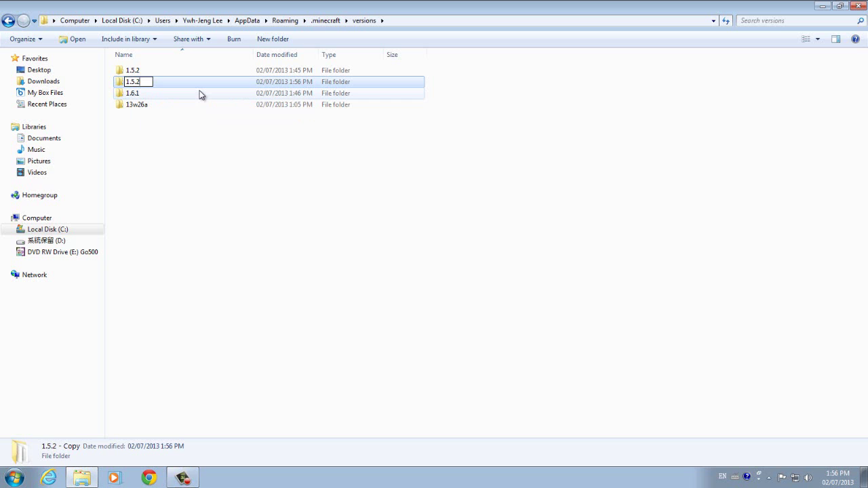
type("M")
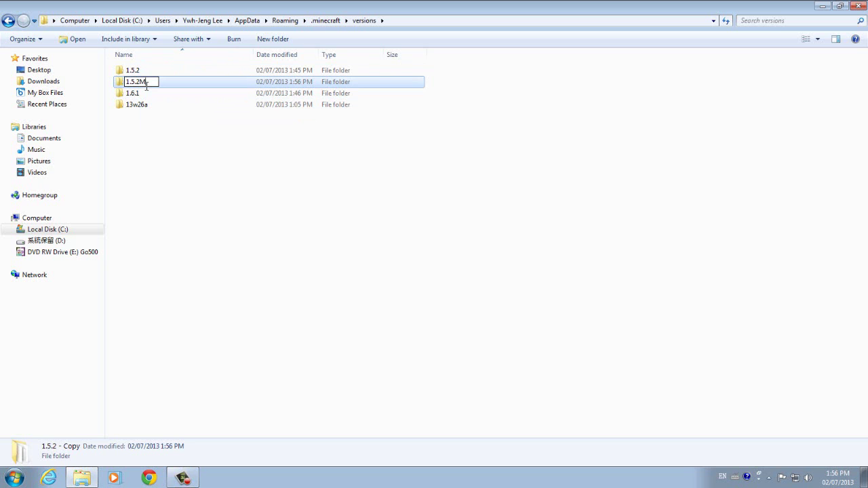
left_click(193, 152)
Step: Open the 1.5.2M folder, leaving its name as it is
left_click(150, 83)
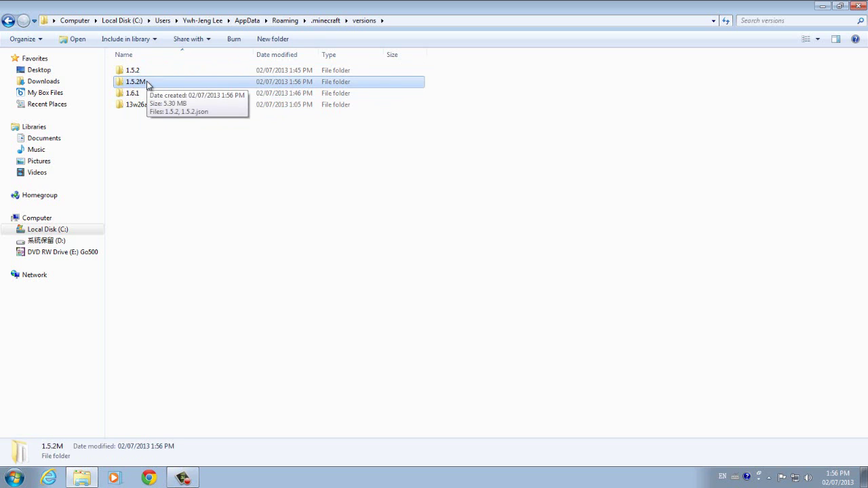
left_click(148, 83)
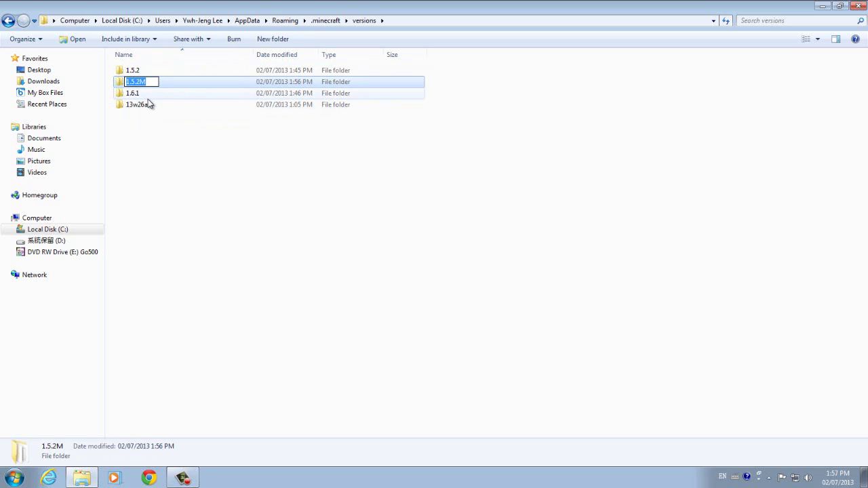
left_click(159, 145)
double_click(150, 81)
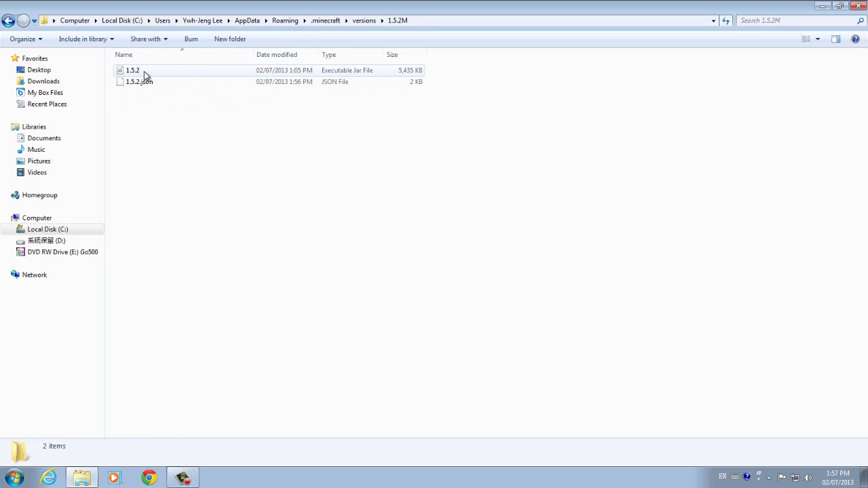
Step: Rename the executable jar file in the 1.5.2M folder as 1.5.2M
left_click(144, 74)
left_click(132, 73)
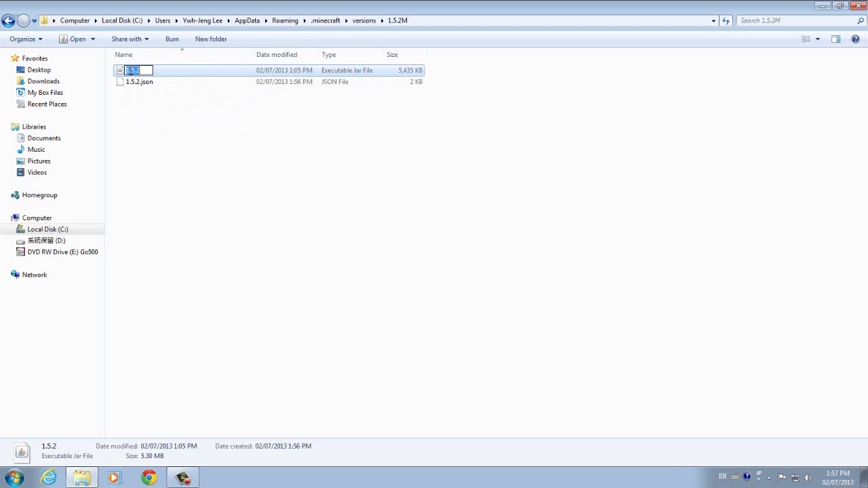
key("End")
type("M")
key("Return")
Step: Rename the JSON file in the 1.5.2M folder as 1.5.2M.json
left_click(144, 71)
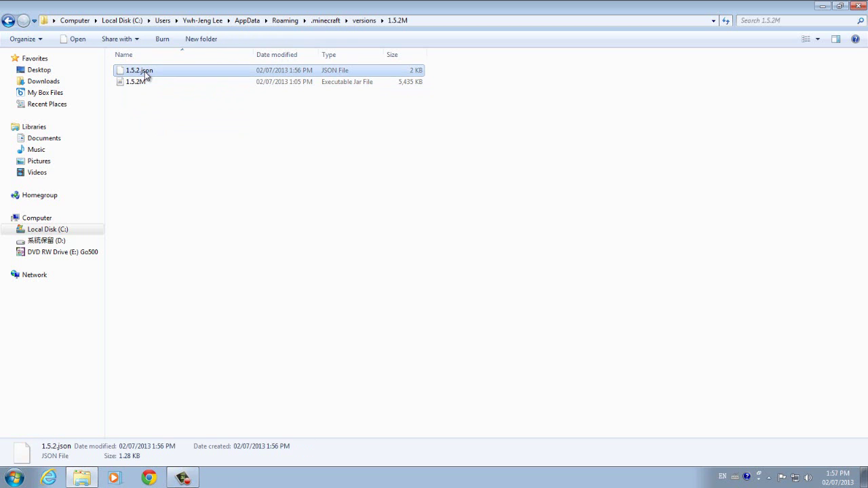
left_click(145, 72)
key("Right")
type("M")
key("Return")
left_click(151, 97)
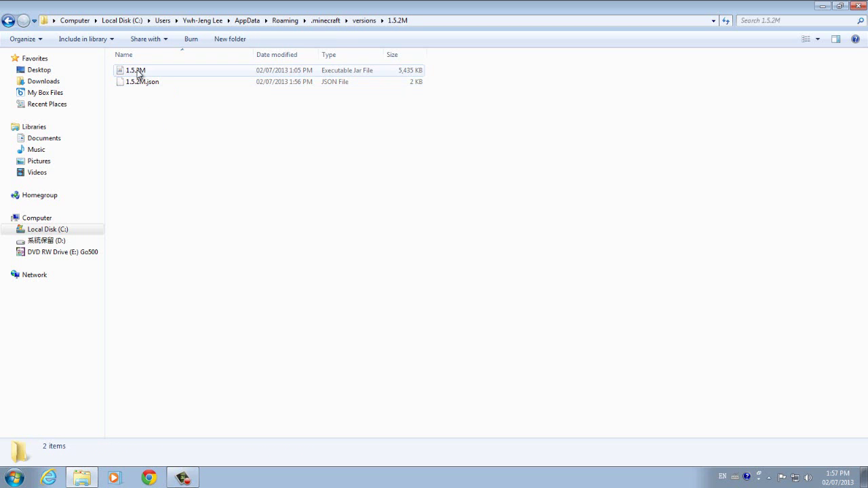
Step: Open 1.5.2M.json from the 1.5.2M folder for editing in Notepad++
left_click(9, 20)
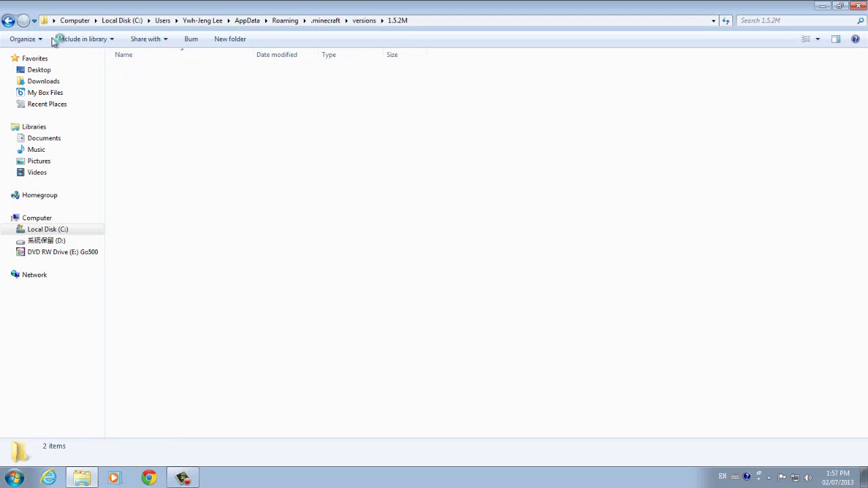
double_click(152, 88)
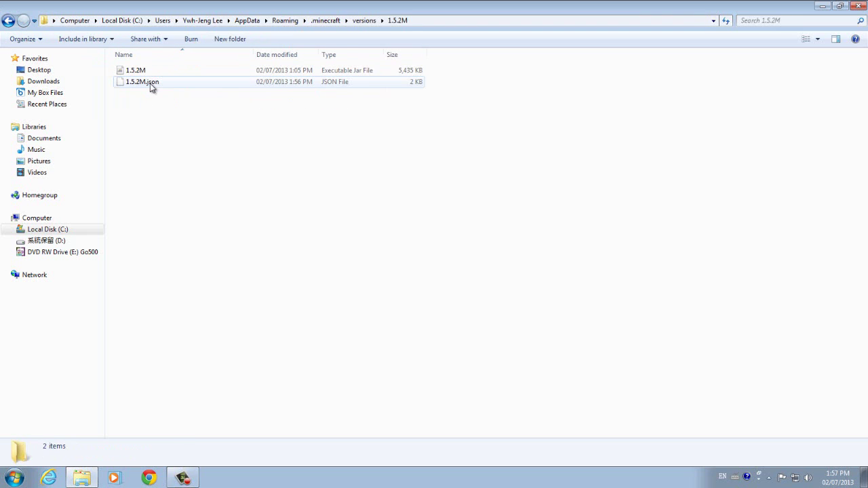
right_click(151, 87)
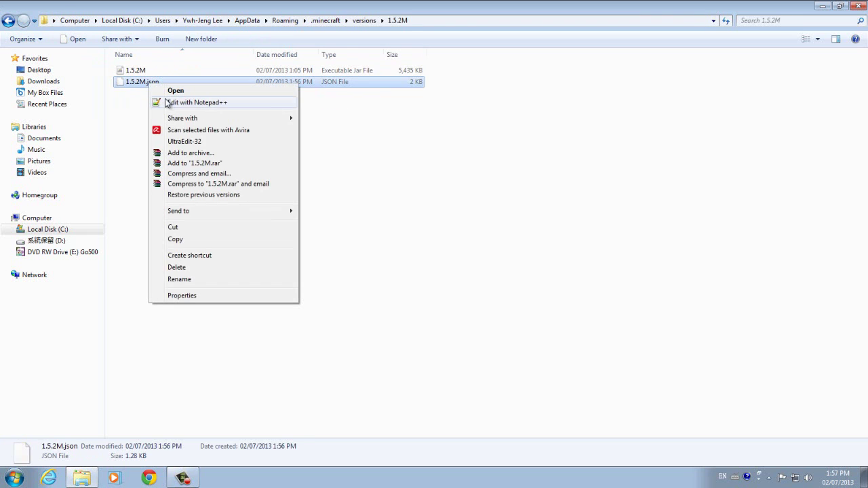
left_click(169, 104)
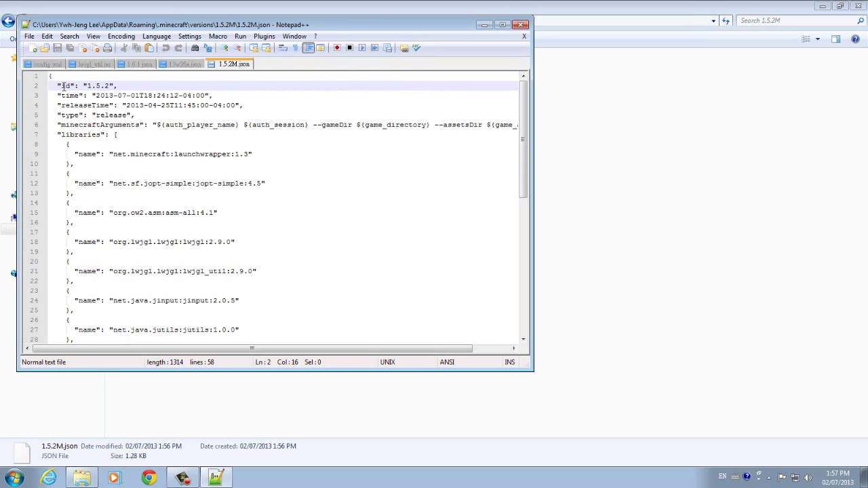
Step: Change the "id" value on line 2 to "1.5.2M", save the file, and close the editor
double_click(65, 86)
left_click_drag(87, 86, 116, 86)
left_click(116, 85)
type("M")
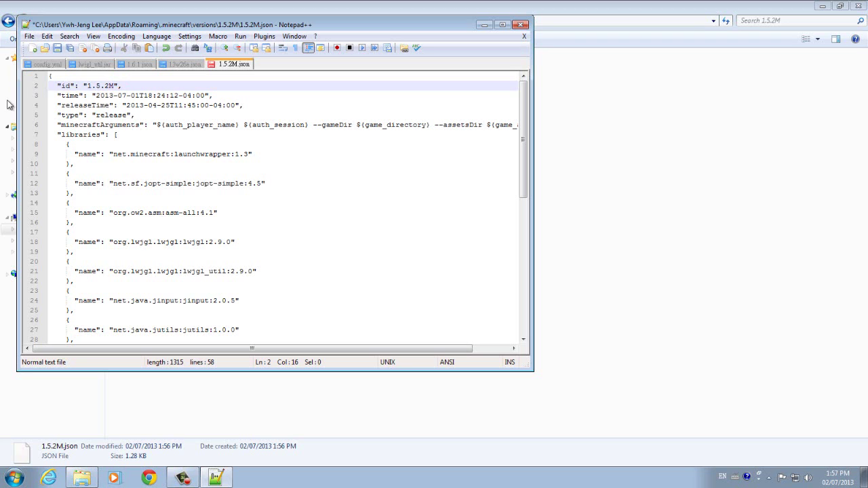
left_click(57, 48)
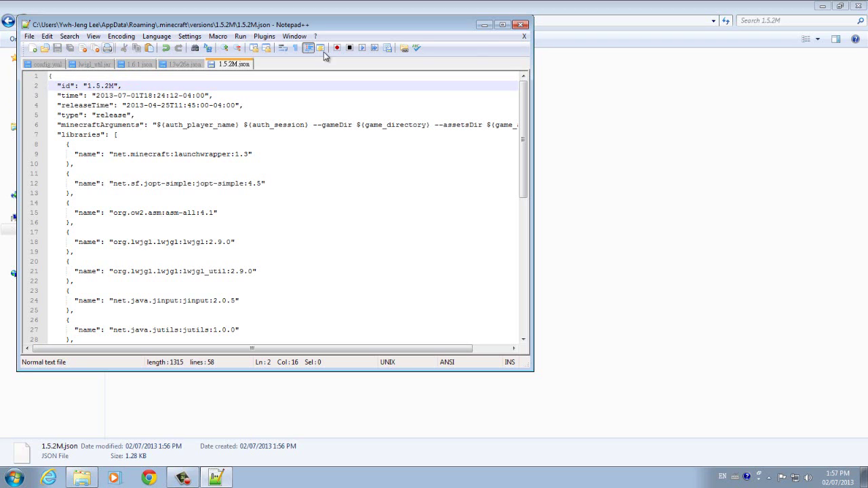
left_click(521, 25)
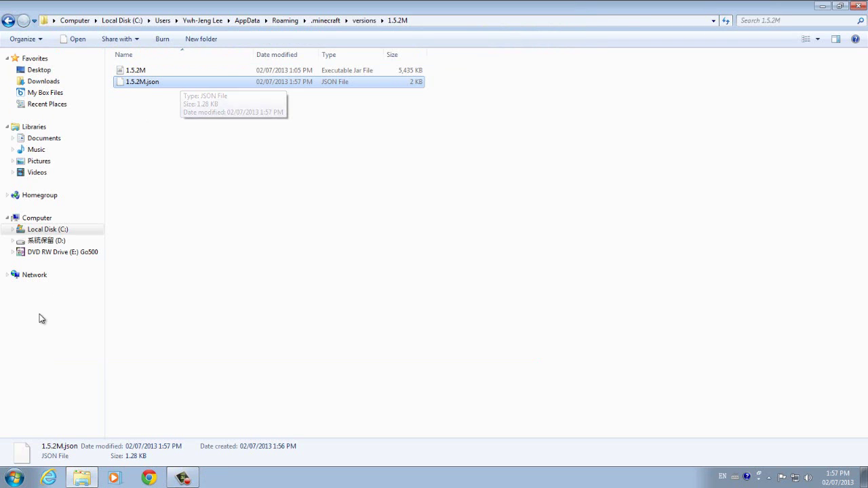
Step: Open the Downloads folder in a second Explorer window and delete the OptiFine_1.5.2_HD_U_D5 archive
right_click(82, 478)
left_click(74, 299)
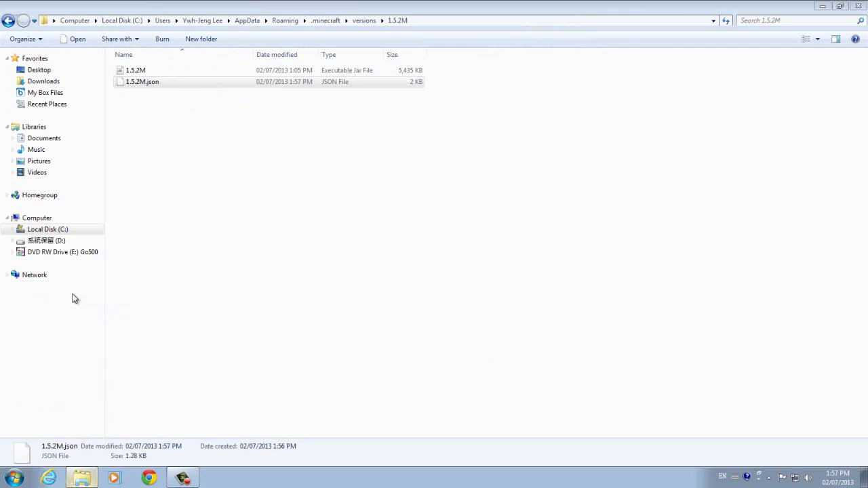
left_click_drag(587, 5, 825, 139)
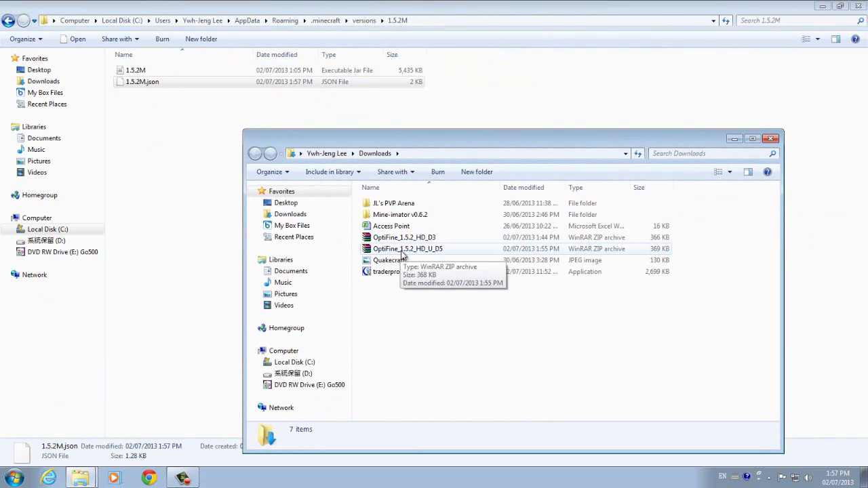
left_click(444, 249)
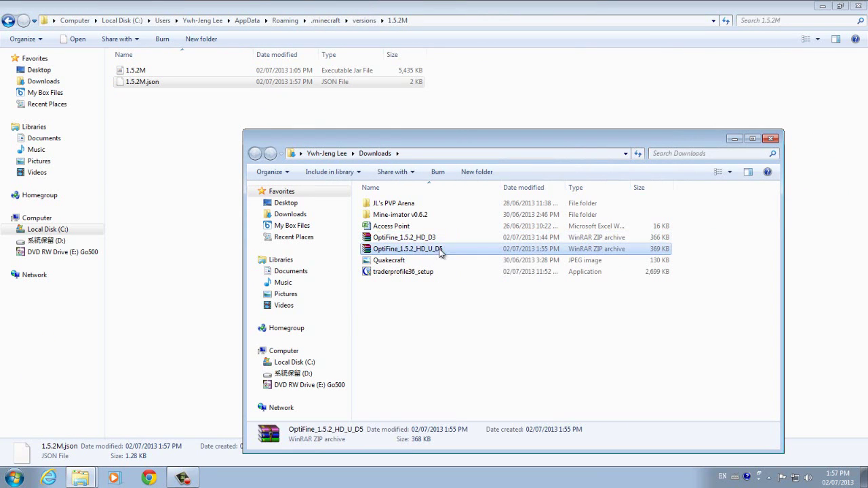
key("Delete")
left_click(493, 288)
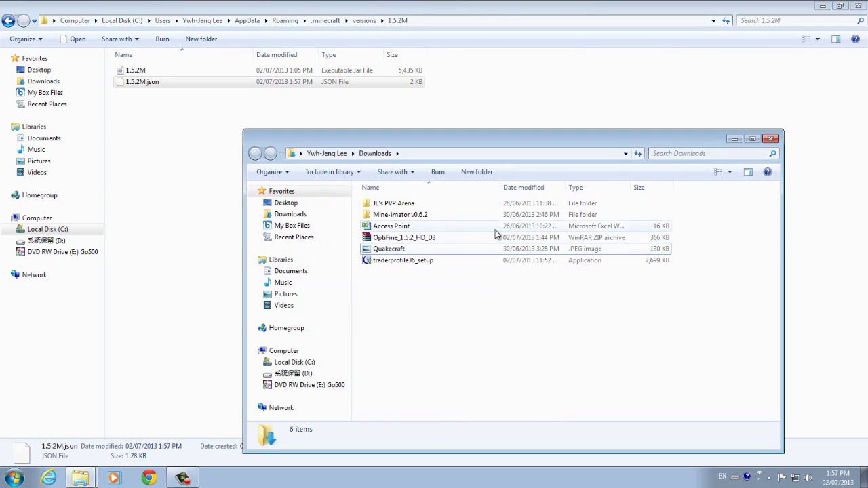
Step: Open the OptiFine_1.5.2_HD_D3 archive in WinRAR and restore its window so the 1.5.2M folder's files remain reachable
left_click(444, 237)
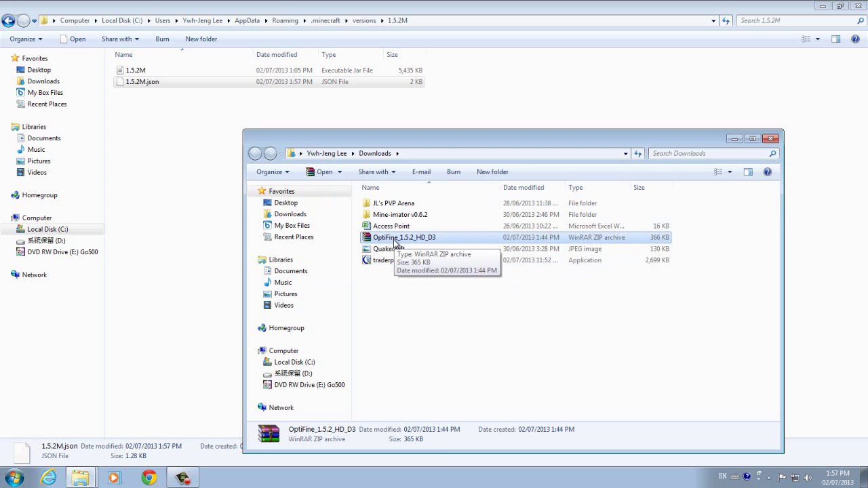
double_click(395, 241)
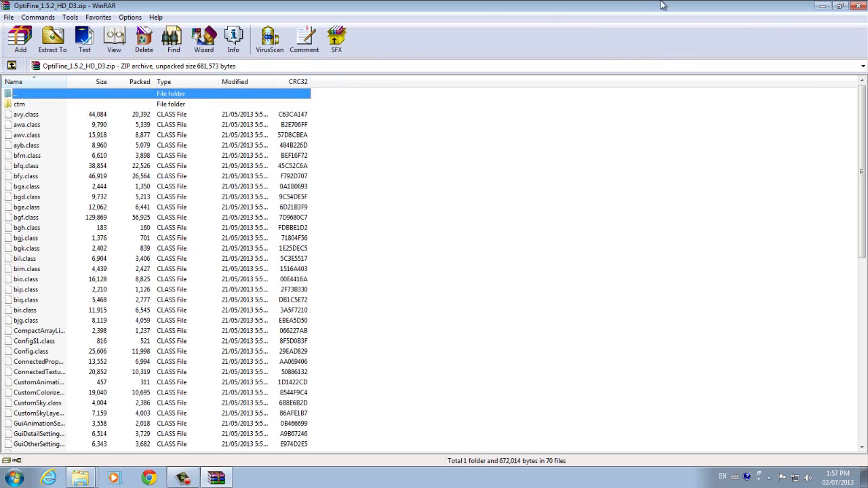
left_click(841, 6)
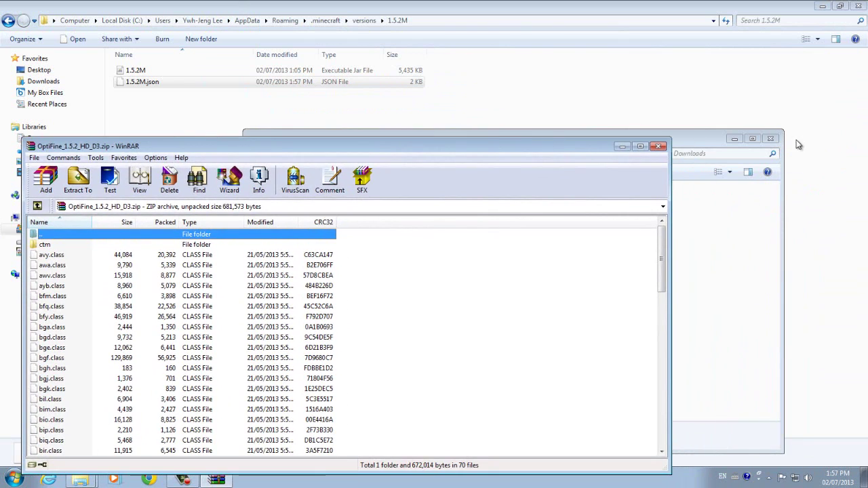
left_click_drag(487, 143, 589, 120)
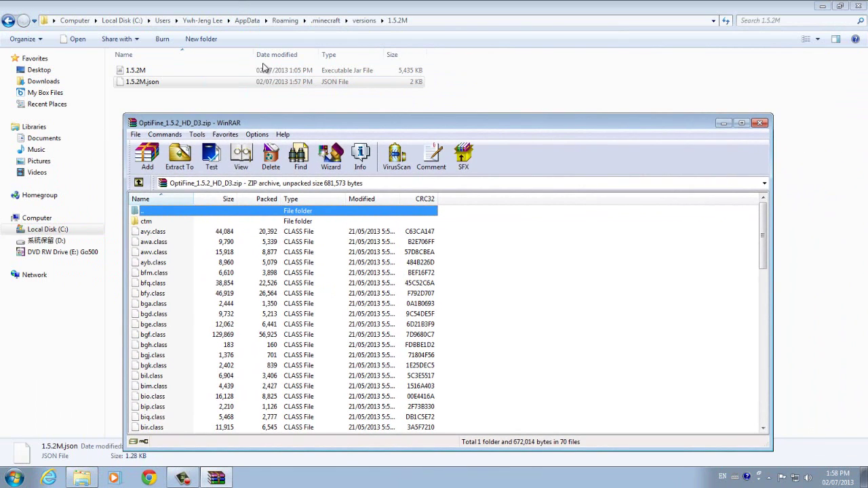
Step: Open the 1.5.2M jar file with WinRAR and restore its window to a smaller size
left_click(183, 70)
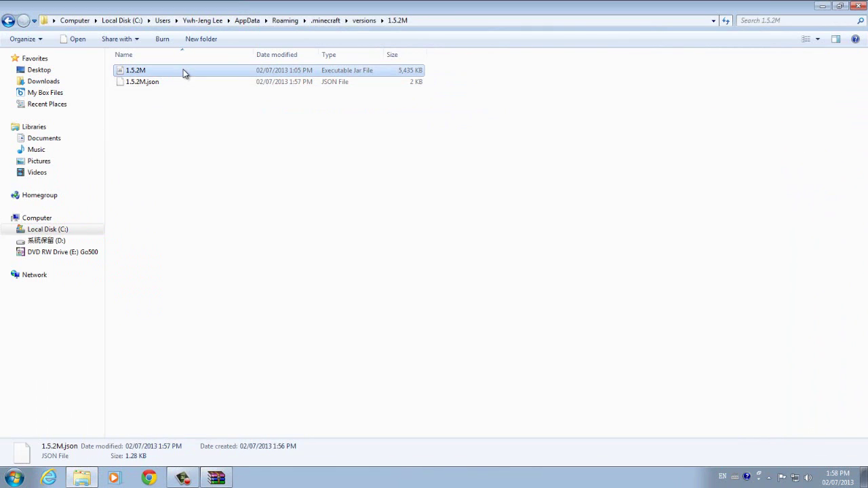
right_click(137, 69)
mouse_move(181, 106)
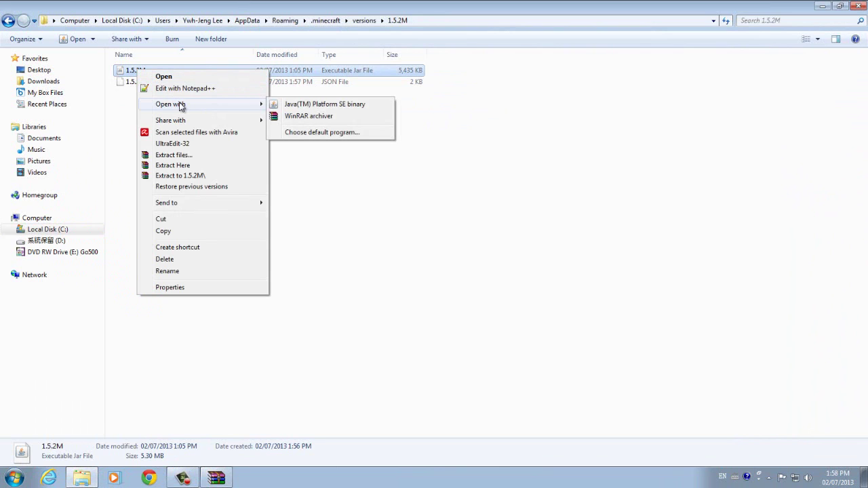
left_click(306, 116)
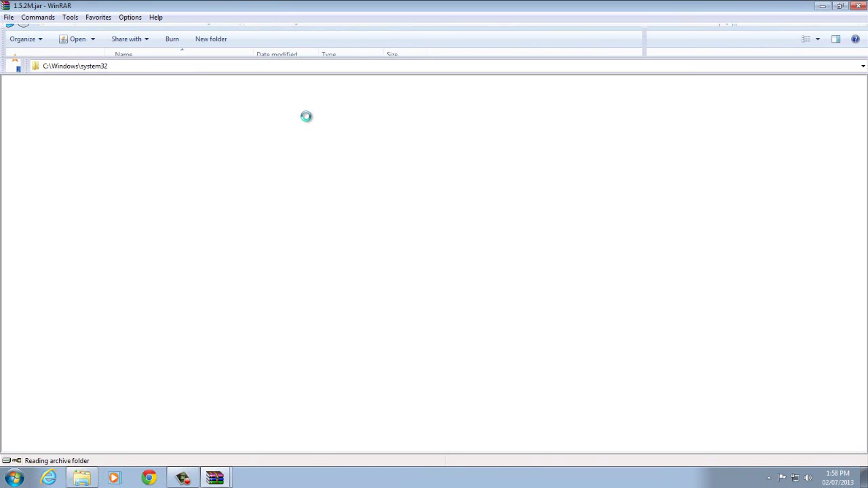
double_click(631, 7)
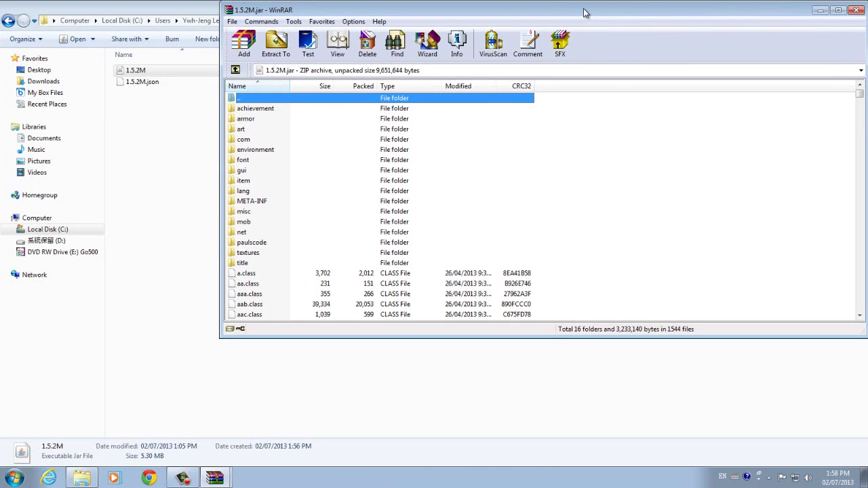
left_click_drag(453, 15, 236, 19)
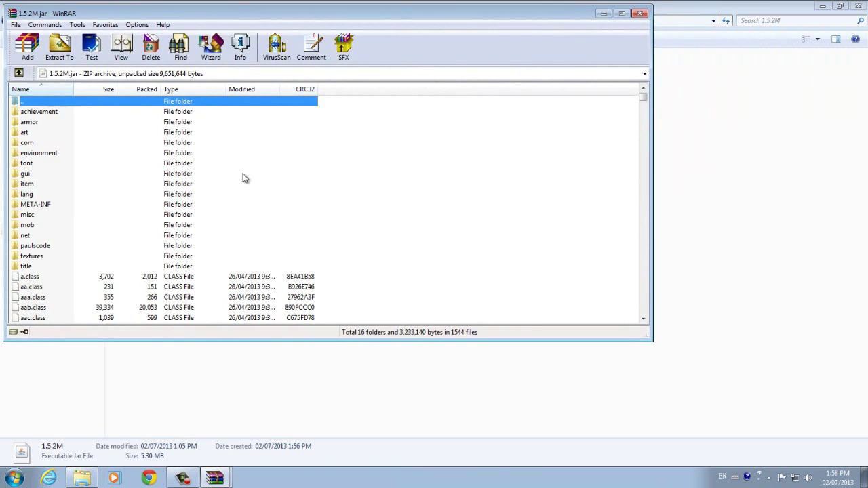
Step: Bring the OptiFine_1.5.2_HD_D3.zip window forward and offset it so both archives' file lists can be seen
left_click(214, 479)
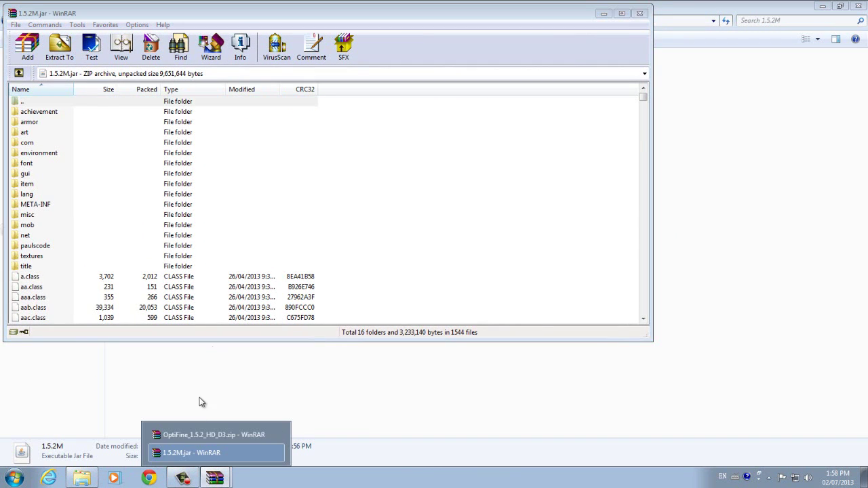
left_click(202, 435)
left_click_drag(297, 120, 392, 120)
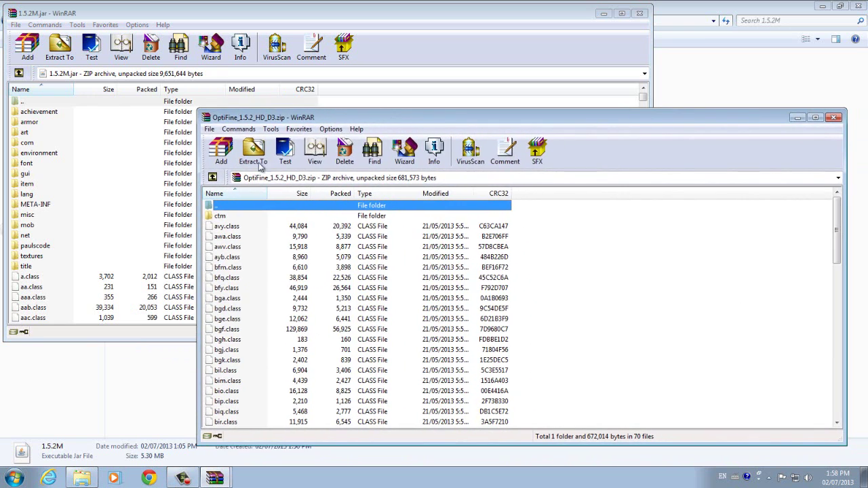
Step: Delete the META-INF folder from the 1.5.2M.jar archive
left_click(94, 177)
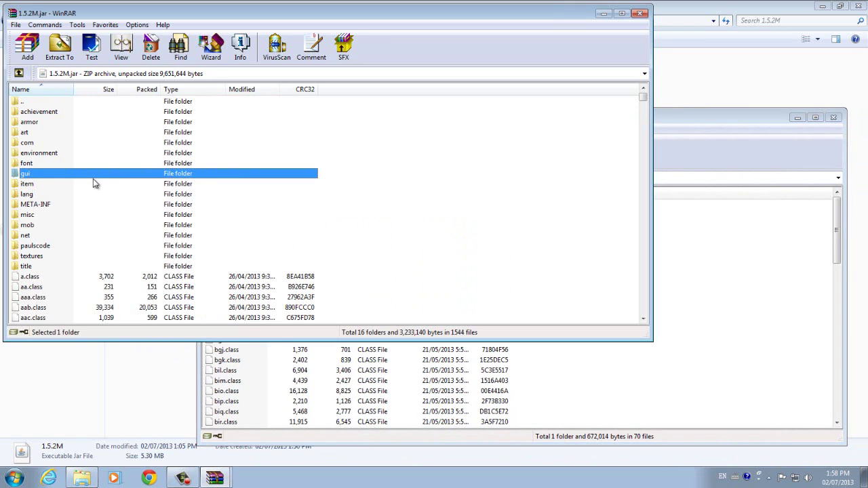
left_click(55, 205)
left_click(151, 46)
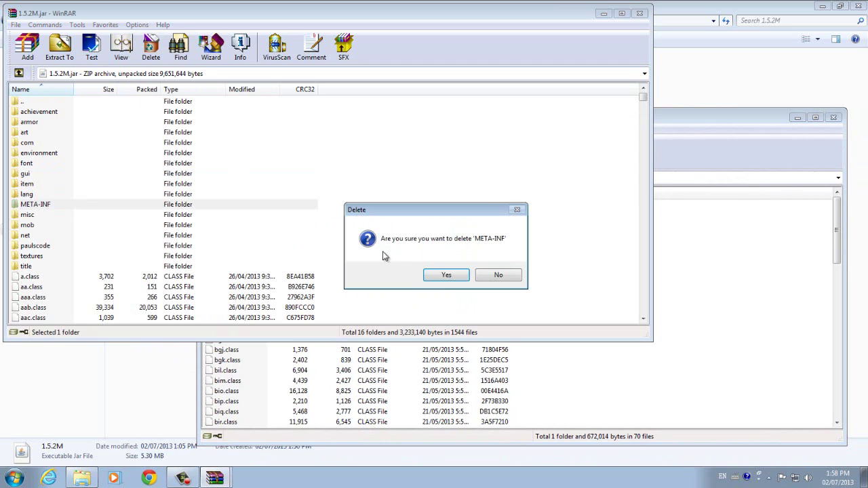
left_click(446, 274)
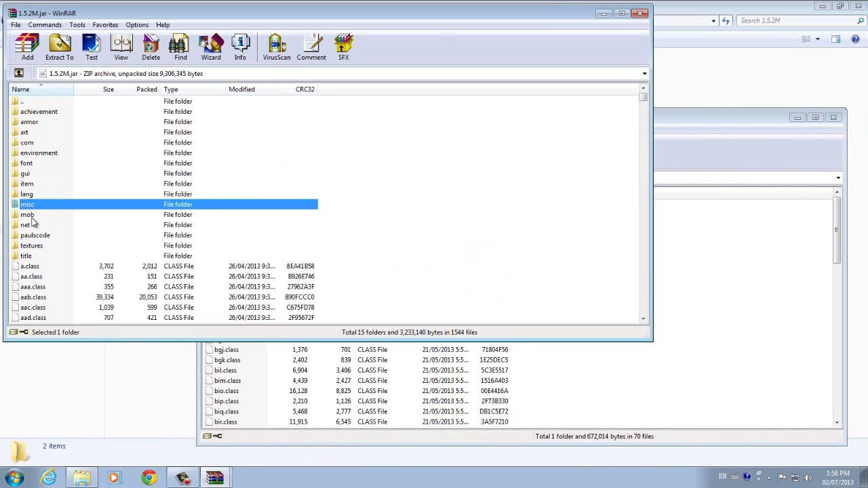
Step: Add all OptiFine_1.5.2_HD_D3.zip contents except the parent folder entry to 1.5.2M.jar, using the Add and replace files mode
left_click(319, 380)
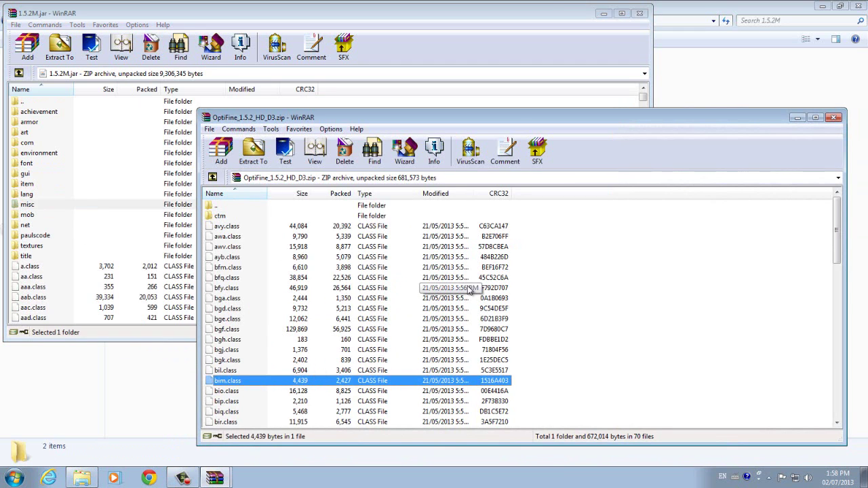
key("ctrl+a")
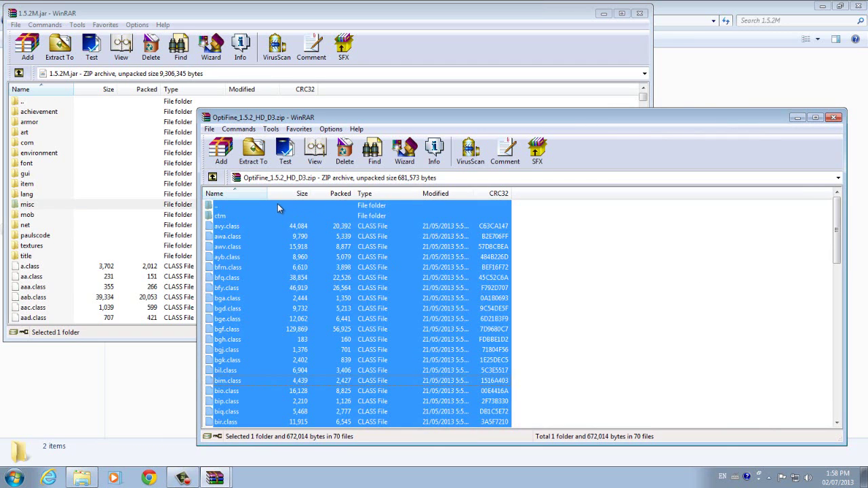
left_click(254, 207, "ctrl")
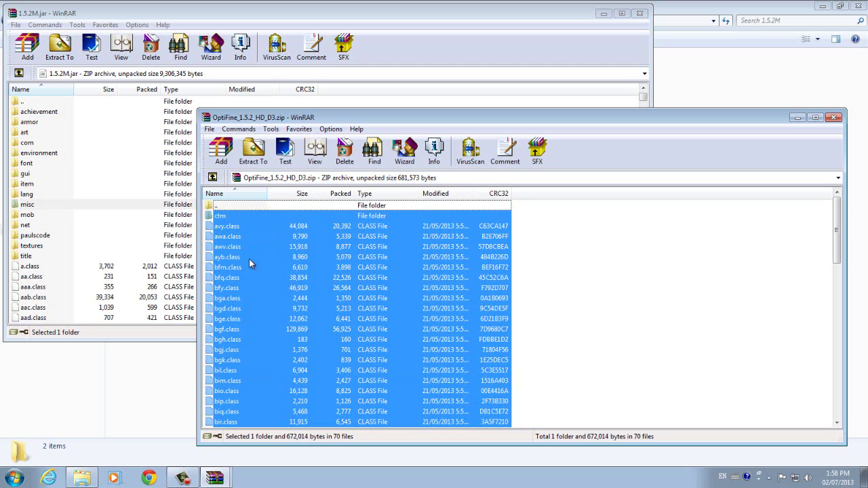
left_click_drag(365, 311, 192, 268)
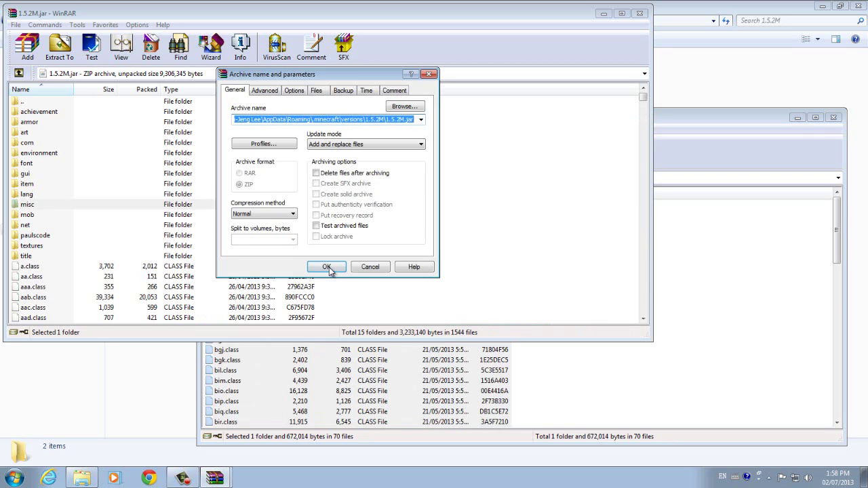
left_click(330, 267)
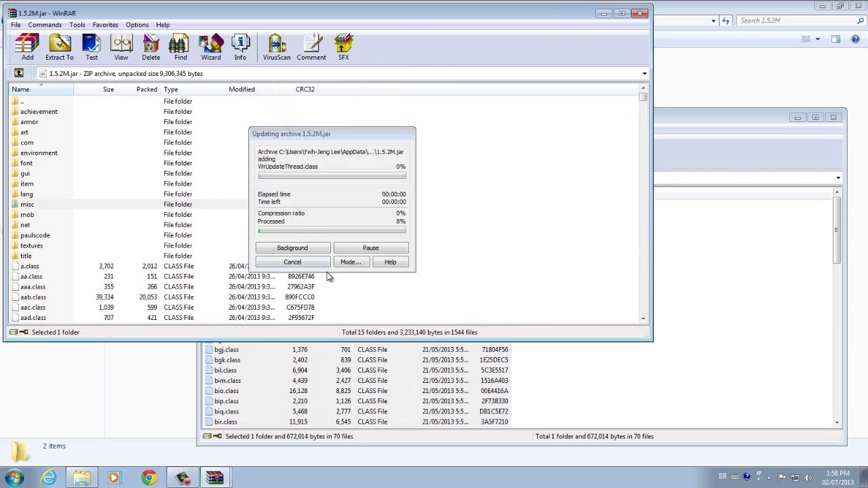
Step: Close both WinRAR archive windows and the 1.5.2M folder window to return to the desktop
left_click(834, 117)
left_click(640, 13)
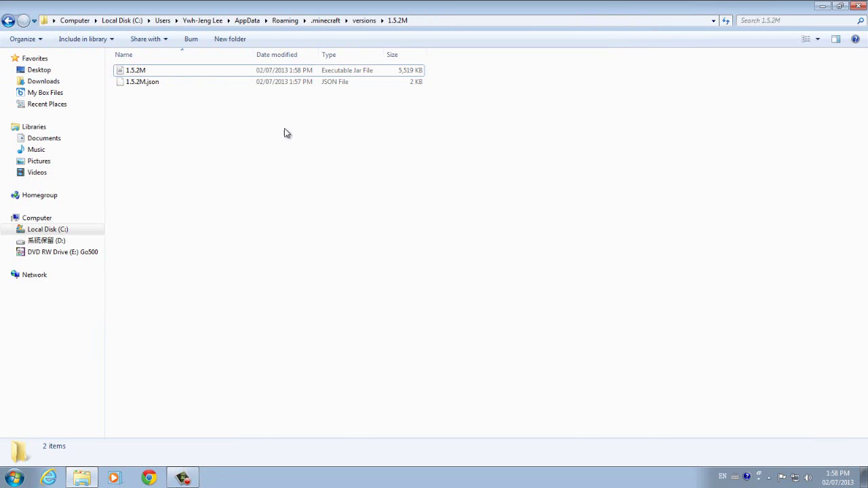
left_click(860, 8)
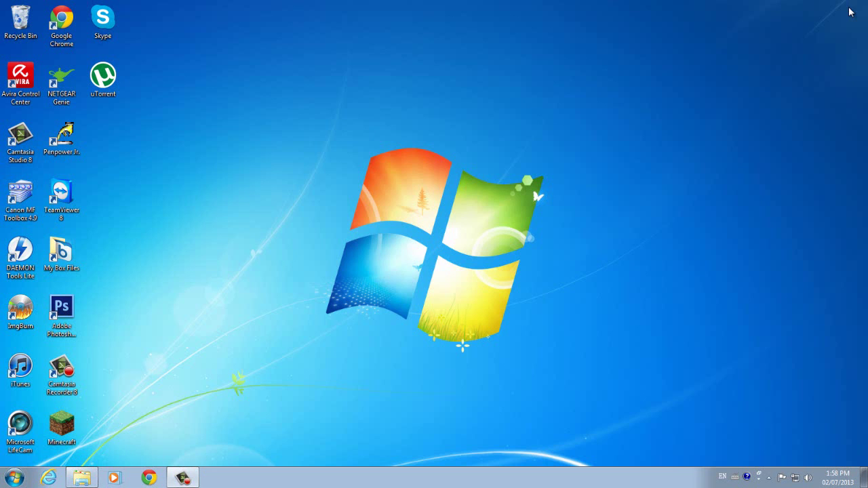
Step: Run the Minecraft launcher from the desktop and select the 1.5.2 profile
double_click(70, 426)
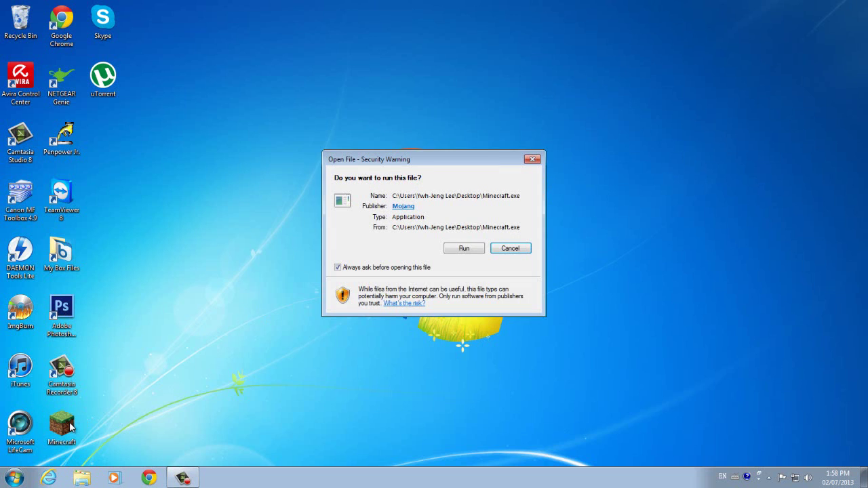
left_click(468, 248)
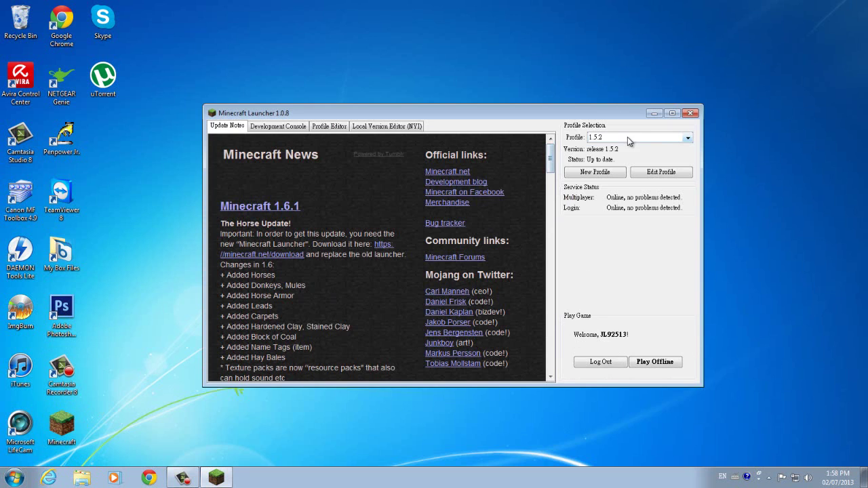
left_click(628, 137)
left_click(618, 159)
Step: Set the 1.5.2 profile to use version release 1.5.2M with experimental snapshots enabled, and save the profile
left_click(650, 172)
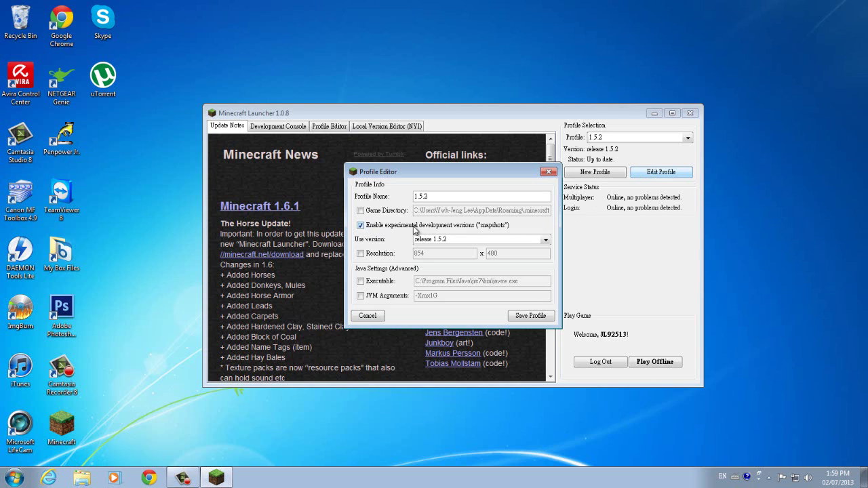
left_click(369, 231)
left_click(368, 229)
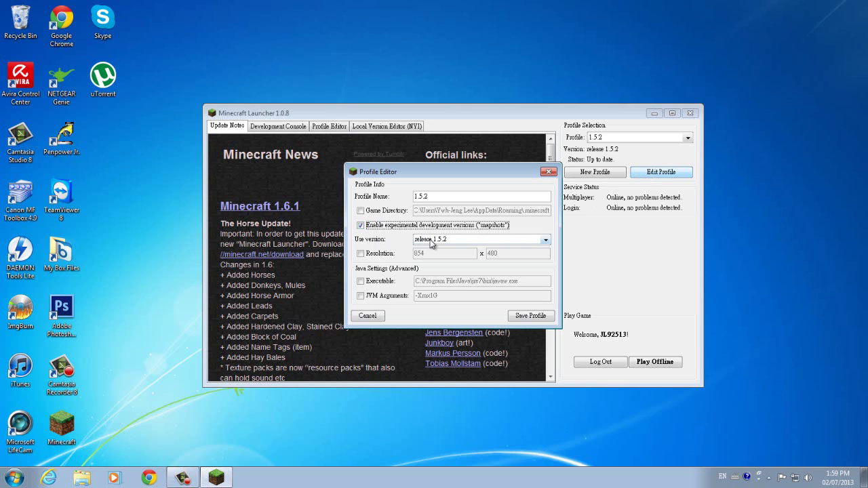
left_click(533, 243)
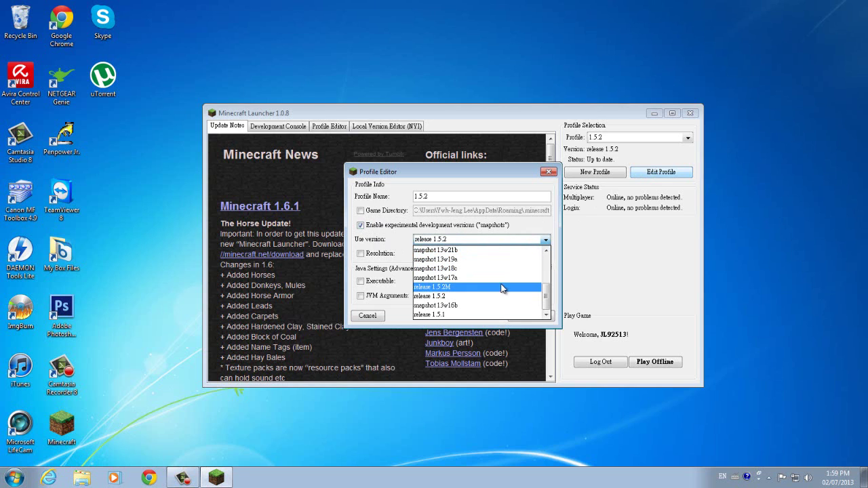
left_click(443, 287)
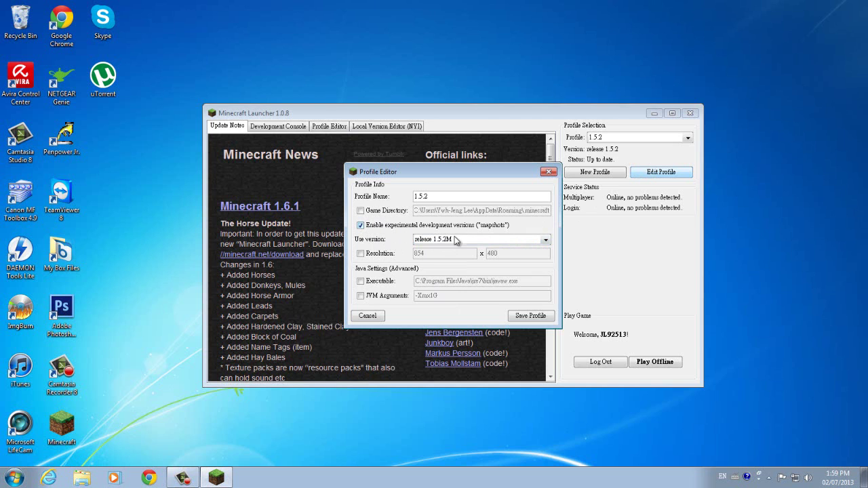
left_click(528, 317)
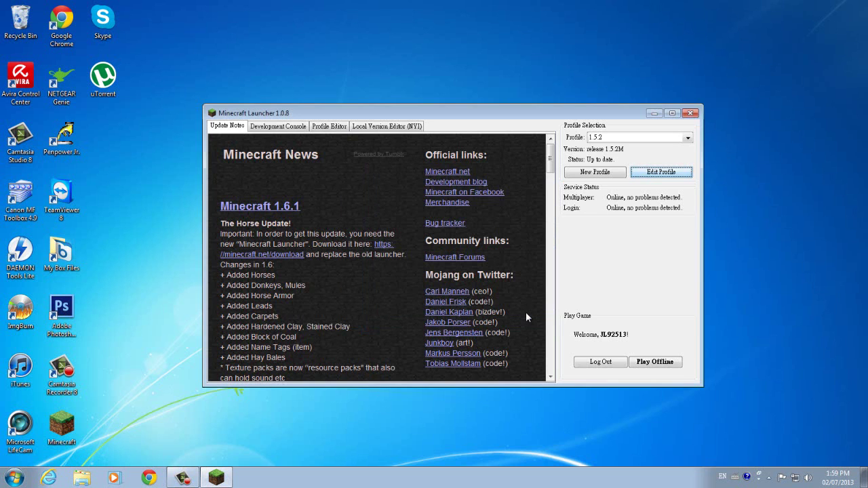
Step: Start the game offline in a maximized window and view the available texture packs from the options
left_click(654, 363)
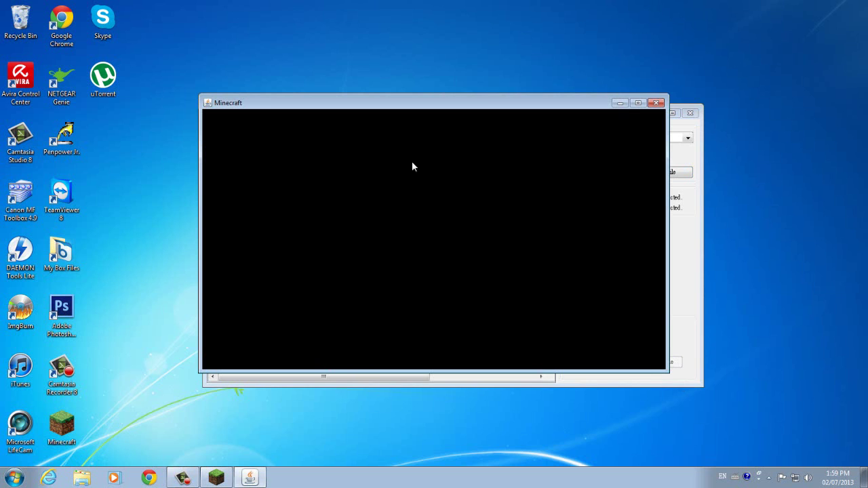
left_click(638, 104)
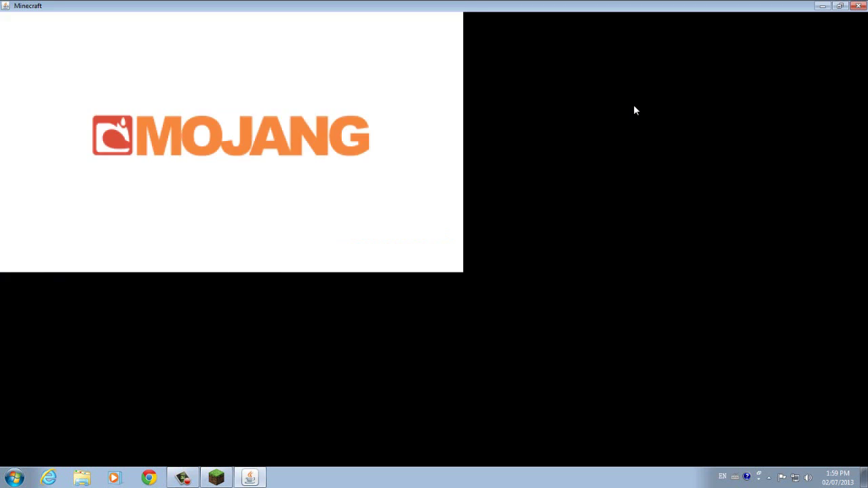
left_click(379, 278)
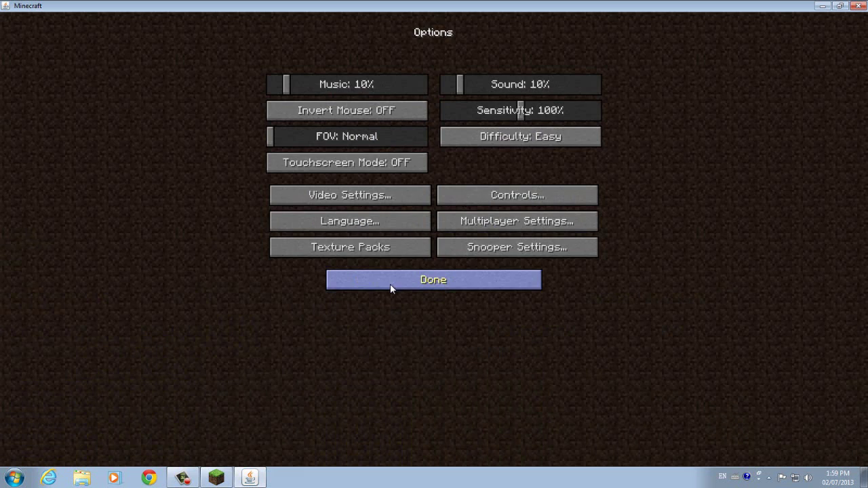
left_click(333, 246)
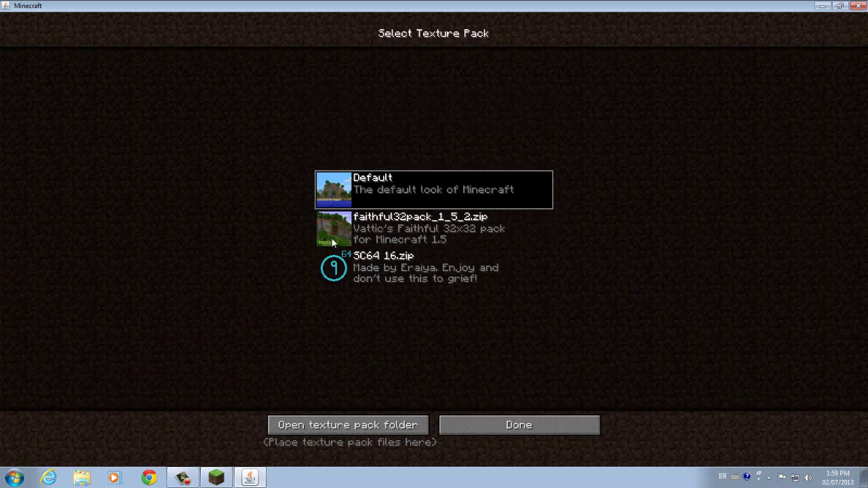
left_click(519, 425)
left_click(428, 280)
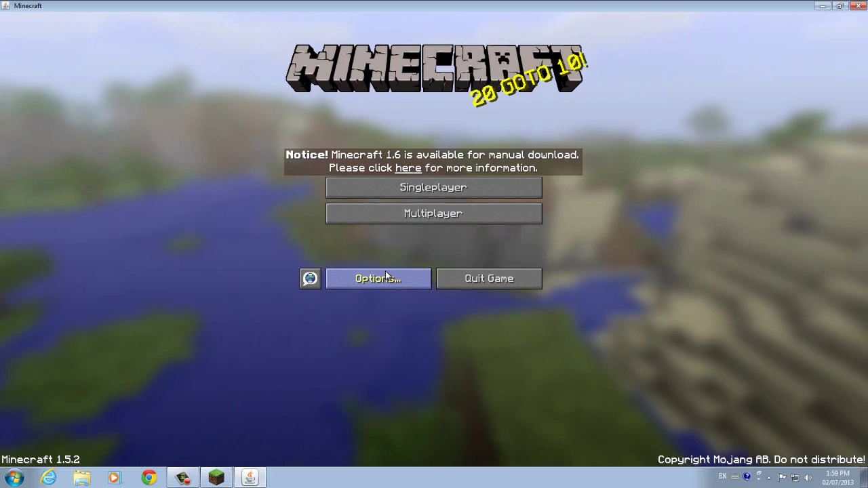
Step: Open the video settings and try the sliders, leaving Render Distance at Normal, Performance at MaxFPS and Brightness at Bright
left_click(428, 275)
left_click(382, 197)
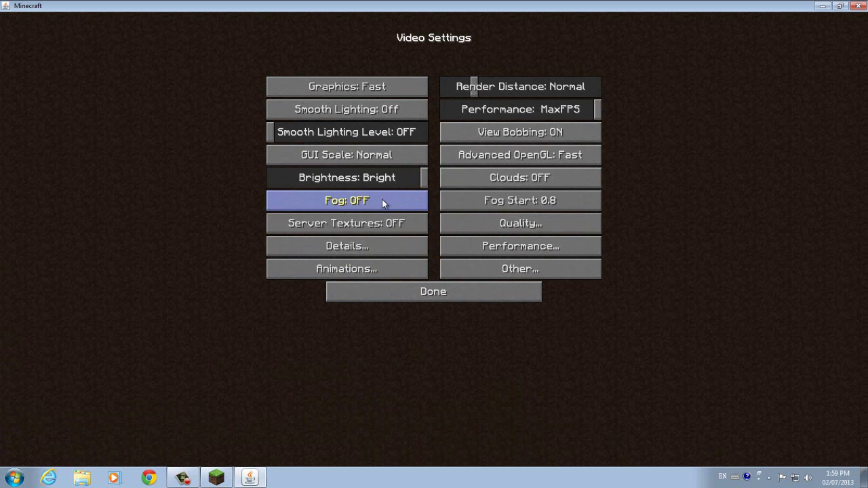
mouse_move(484, 85)
left_mouse_down()
mouse_move(536, 89)
mouse_move(479, 88)
left_mouse_up()
left_click_drag(596, 110, 790, 120)
left_click_drag(367, 178, 671, 175)
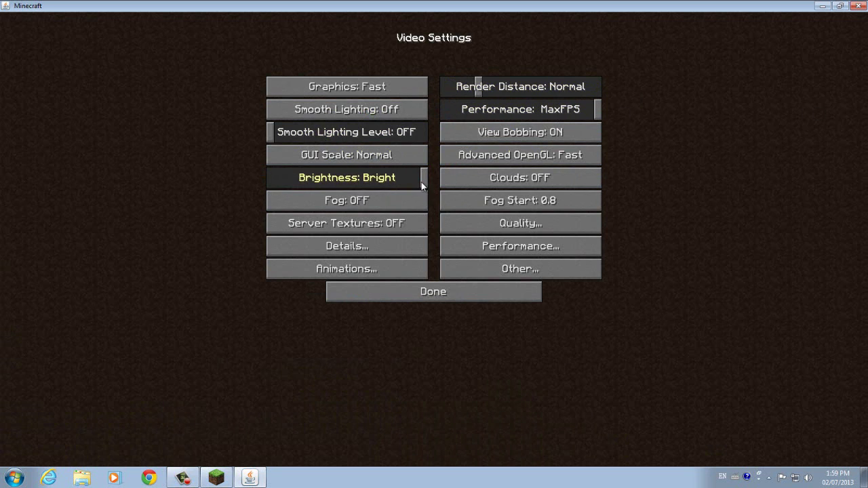
Step: Look through the Details and Animations video options, and return to the main menu
left_click(369, 246)
left_click(434, 292)
left_click(393, 270)
left_click(516, 291)
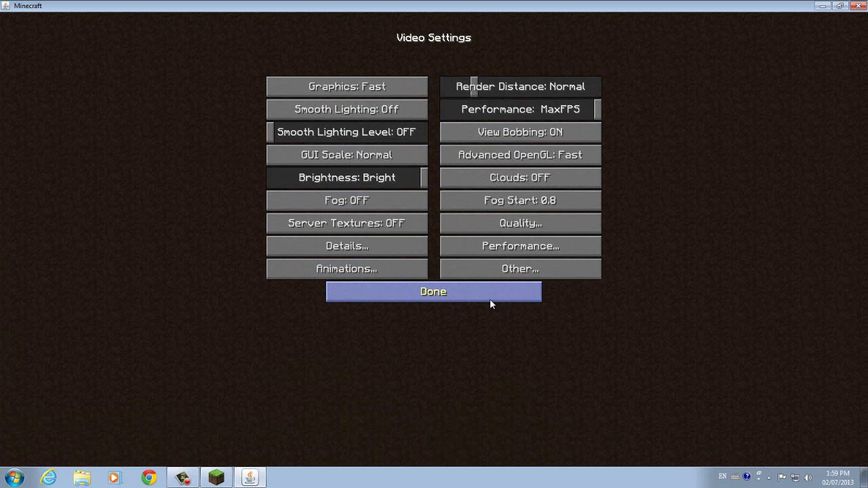
left_click(486, 298)
left_click(477, 289)
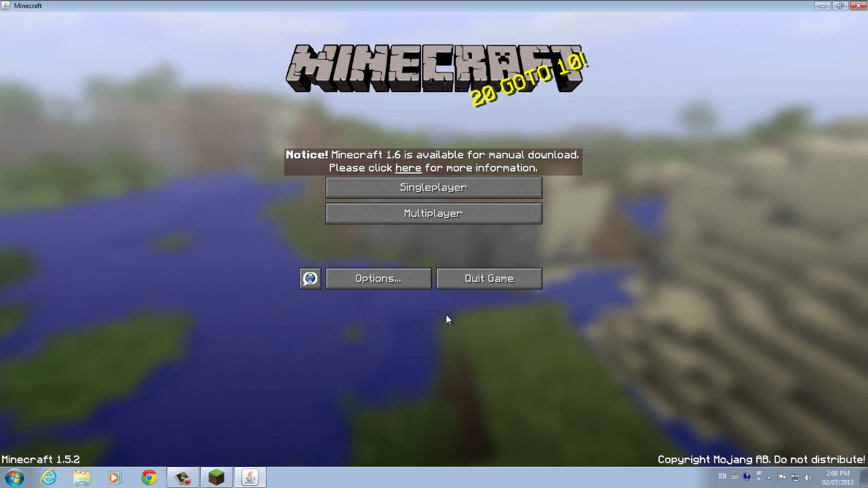
Step: Load the Redstone Creations - Copy single-player world
left_click(456, 190)
left_click(400, 146)
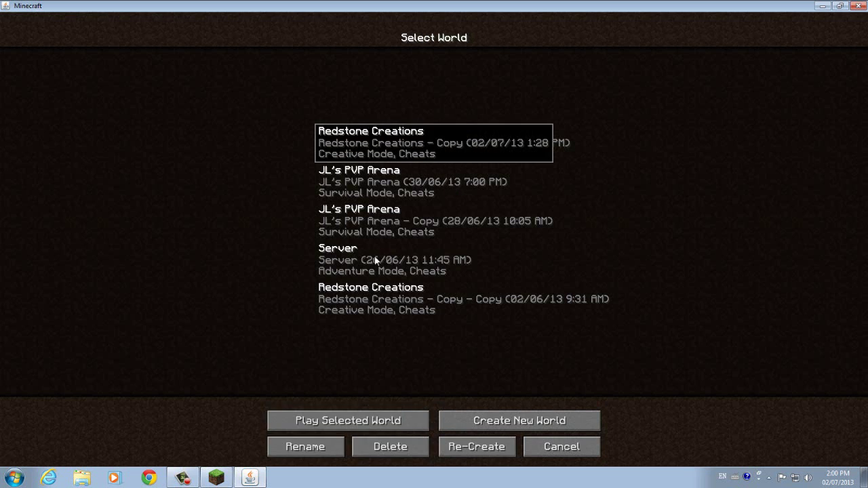
left_click(344, 420)
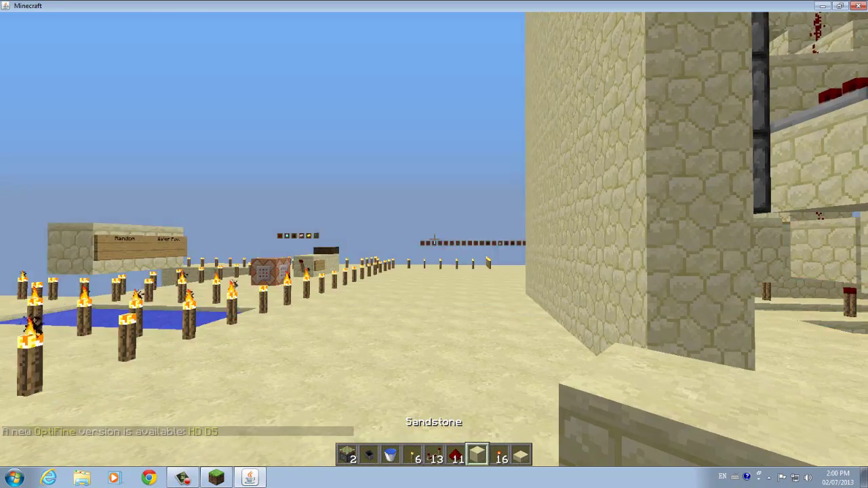
Step: View the creative inventory and move around the world to check how the modded game runs
key("e")
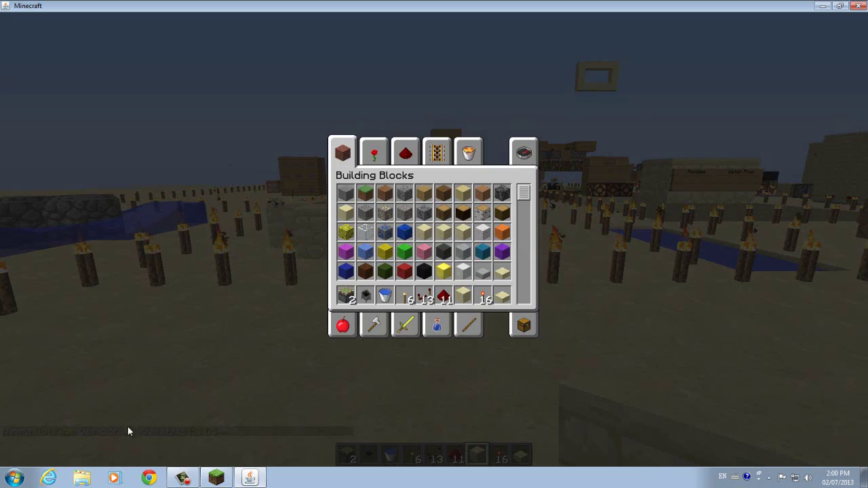
key("e")
key("w")
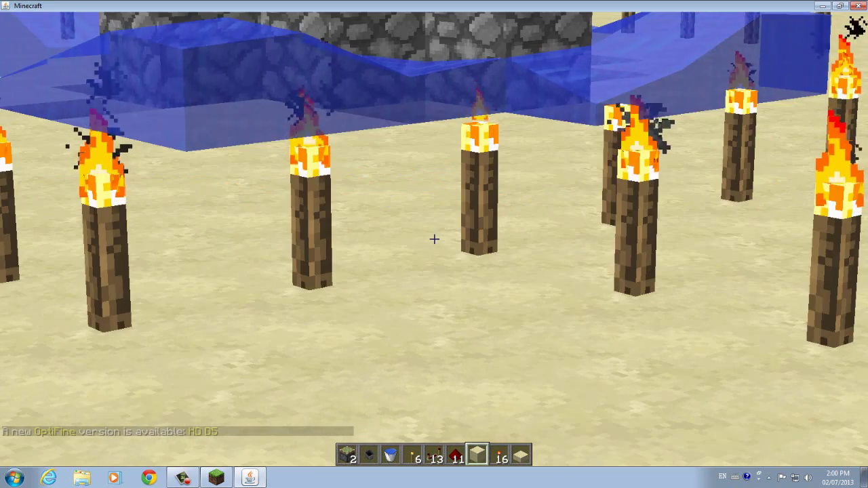
key("s")
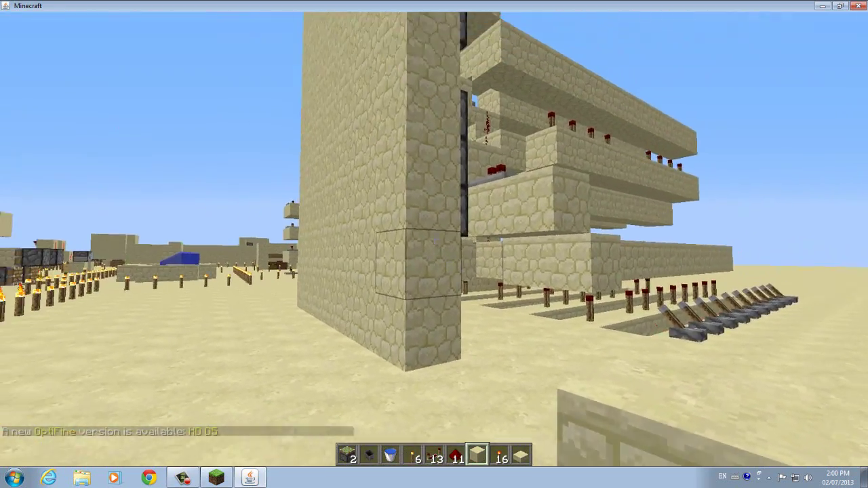
Step: Leave the world for the title screen and quit the game
key("Escape")
left_click(438, 247)
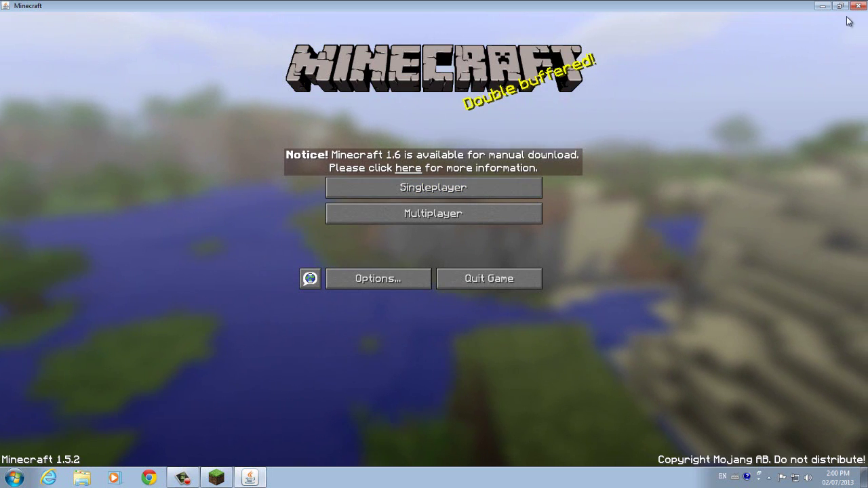
left_click(533, 277)
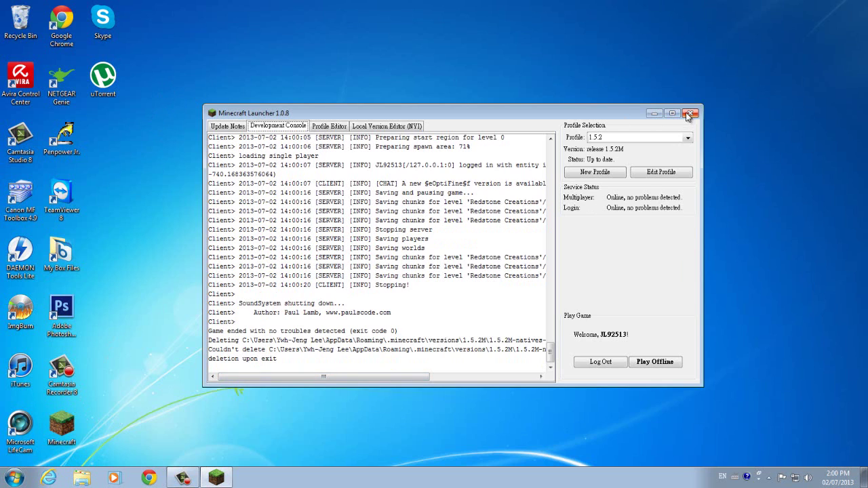
Step: Set the 1.5.2 profile to use version release 1.5.2, save it and close the launcher
left_click(682, 138)
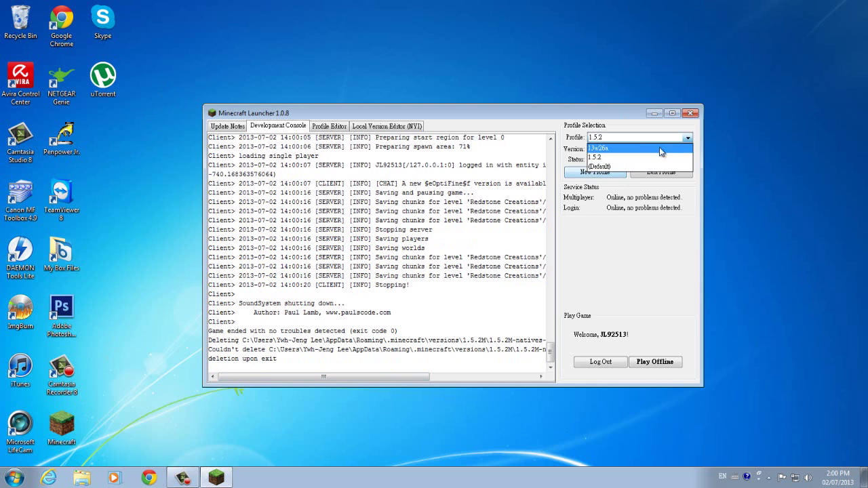
left_click(653, 156)
left_click(660, 171)
left_click(483, 240)
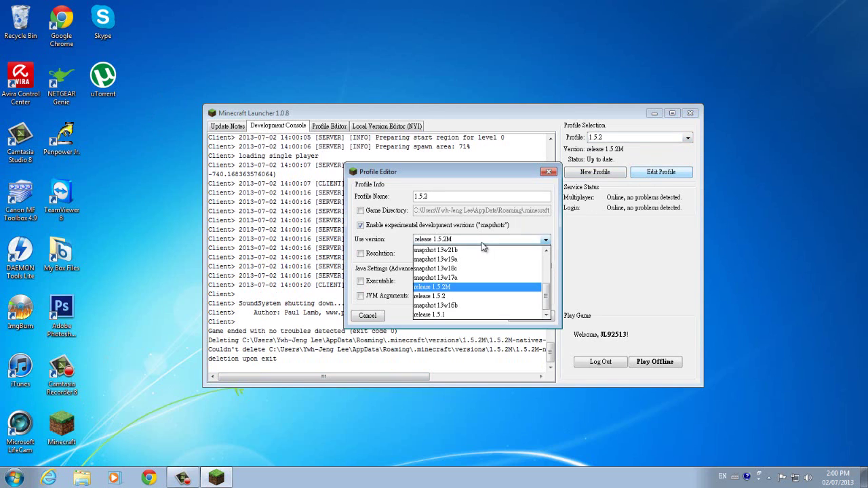
left_click(448, 297)
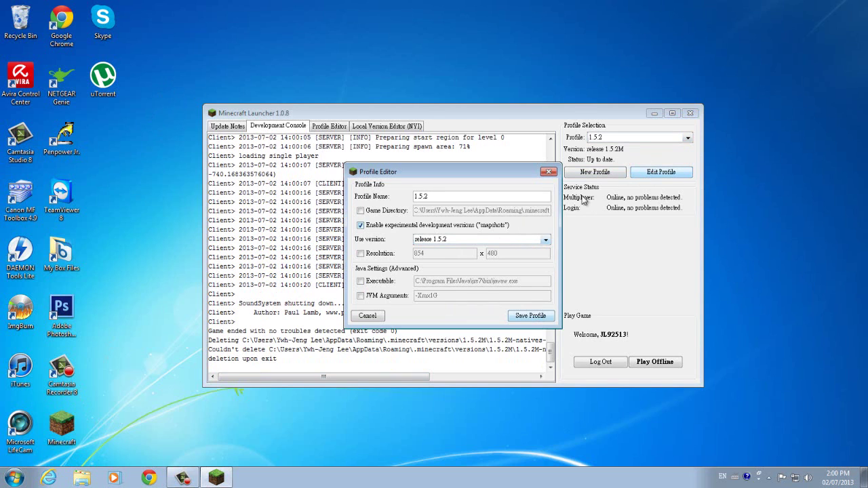
left_click(529, 318)
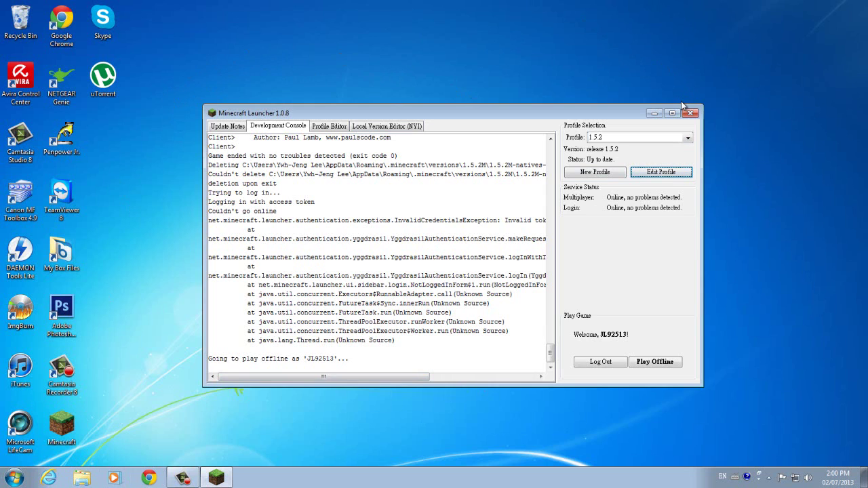
left_click(692, 113)
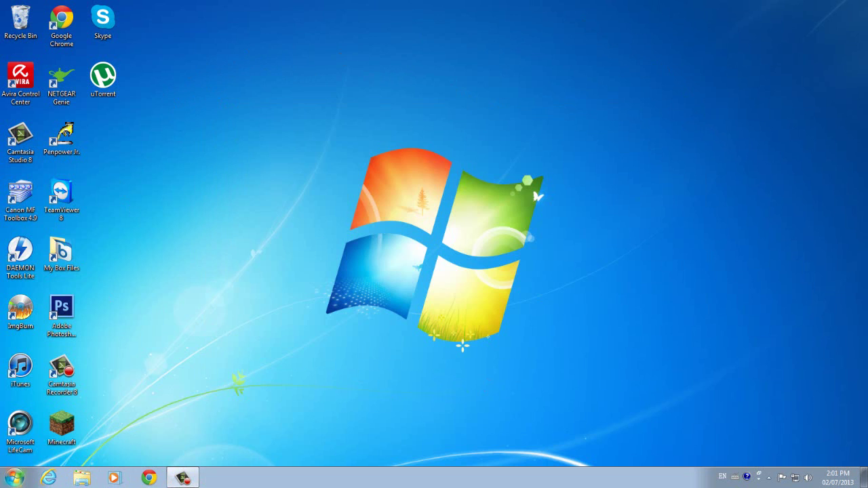
Step: Open the versions folder inside .minecraft by way of %appdata%
left_click(14, 478)
type("%appdata%")
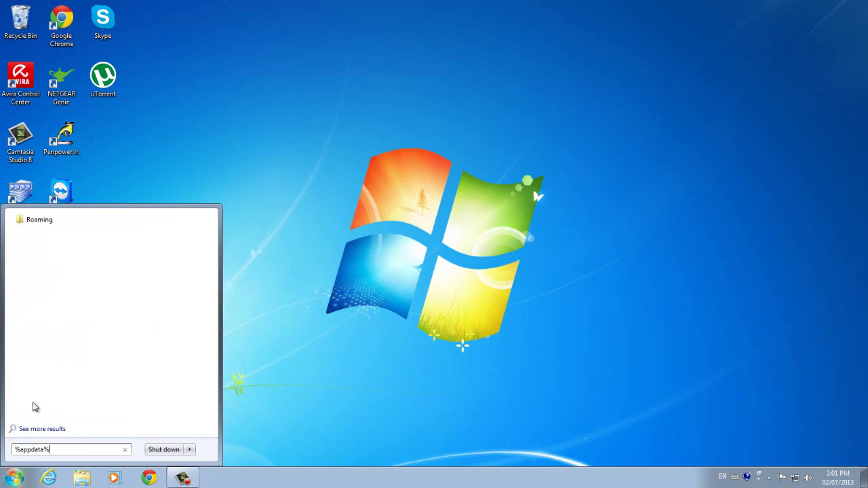
key("Return")
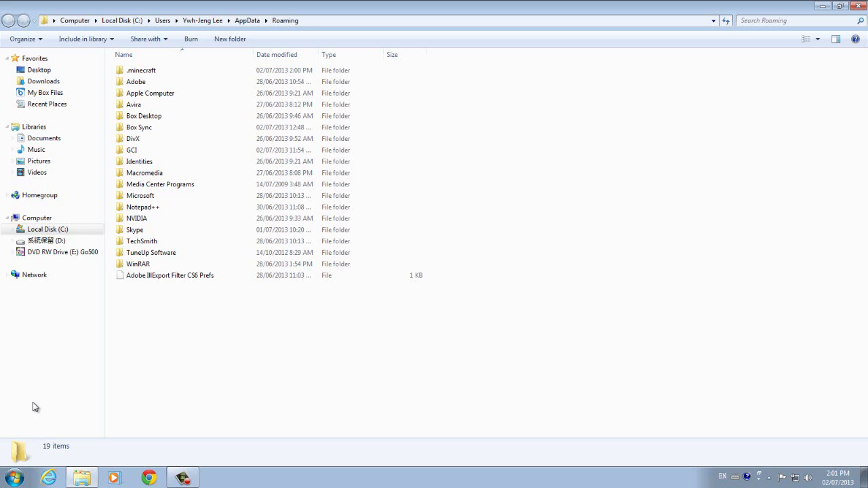
double_click(135, 70)
double_click(159, 242)
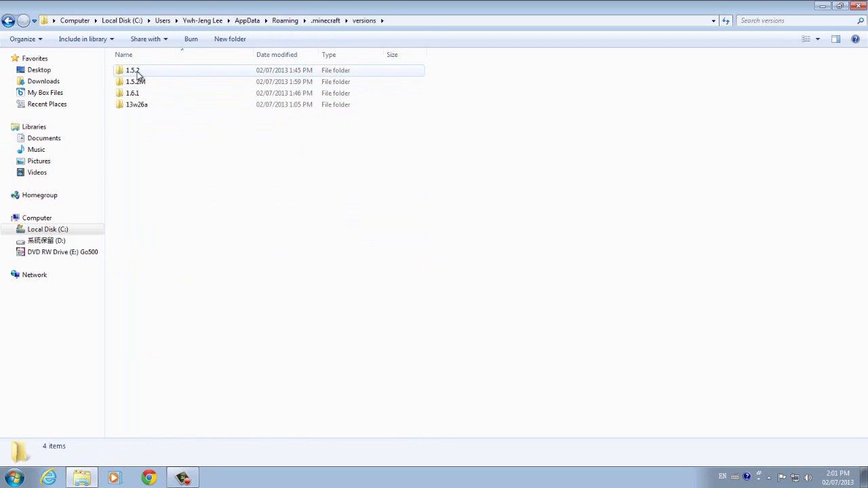
Step: Inspect the contents of 1.5.2.jar in WinRAR at full size, close the archive and return to the versions folder
double_click(137, 73)
right_click(138, 75)
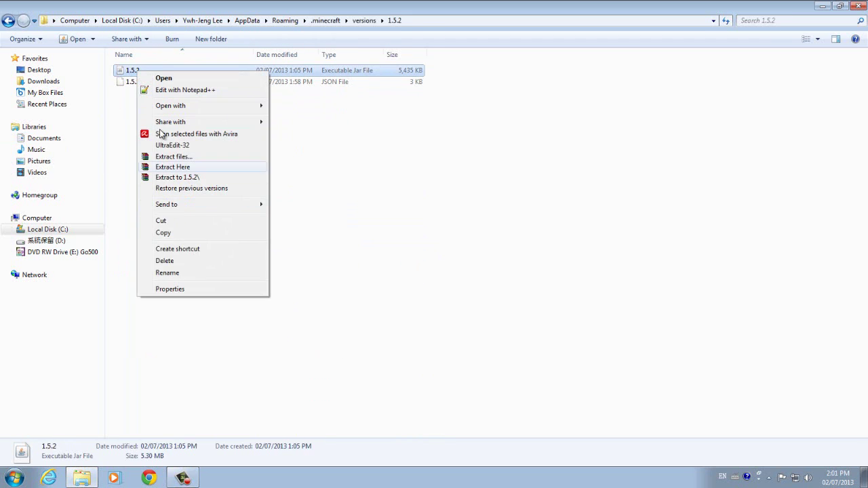
mouse_move(165, 109)
left_click(303, 117)
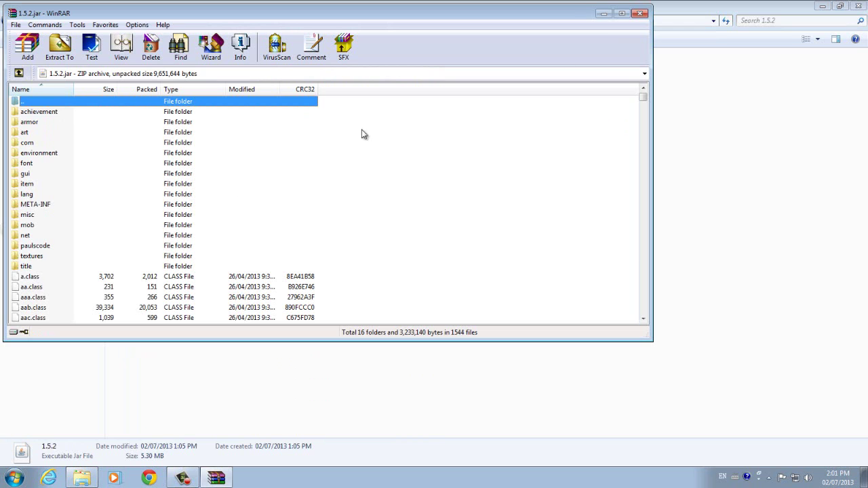
left_click(626, 13)
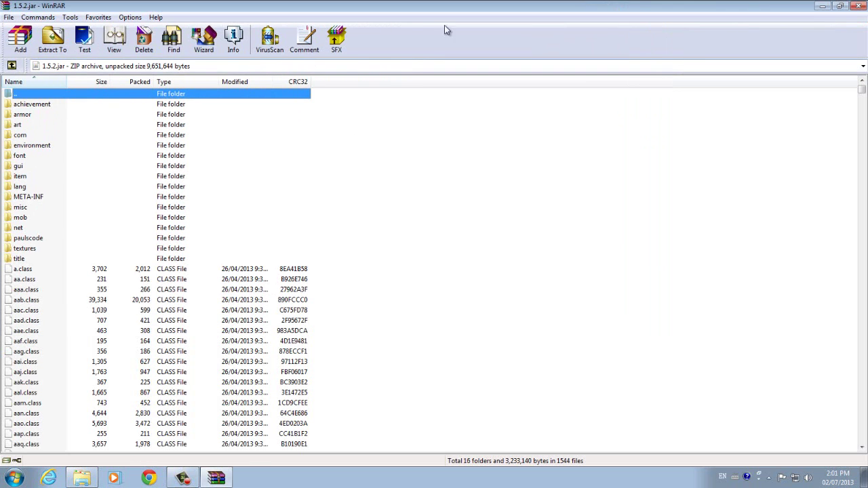
left_click(858, 6)
left_click(9, 20)
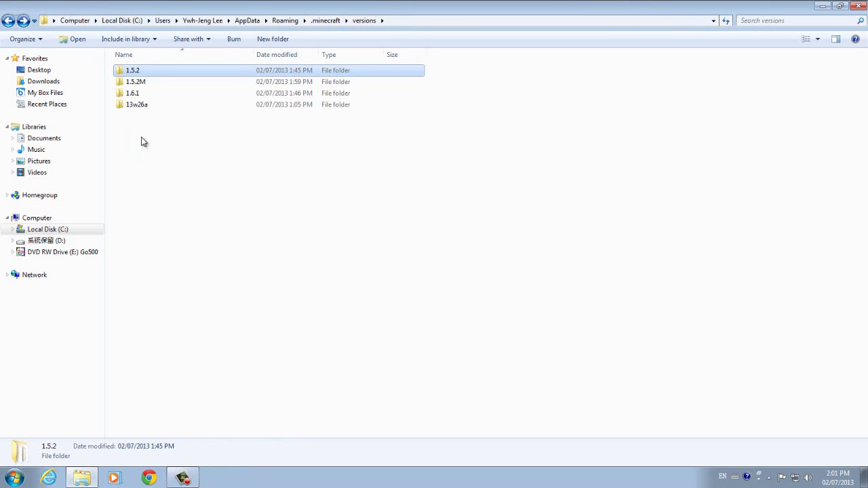
Step: Open 1.6.1.jar from the 1.6.1 version folder in WinRAR, look through its class files and close the archive
right_click(152, 100)
left_click(138, 96)
double_click(138, 95)
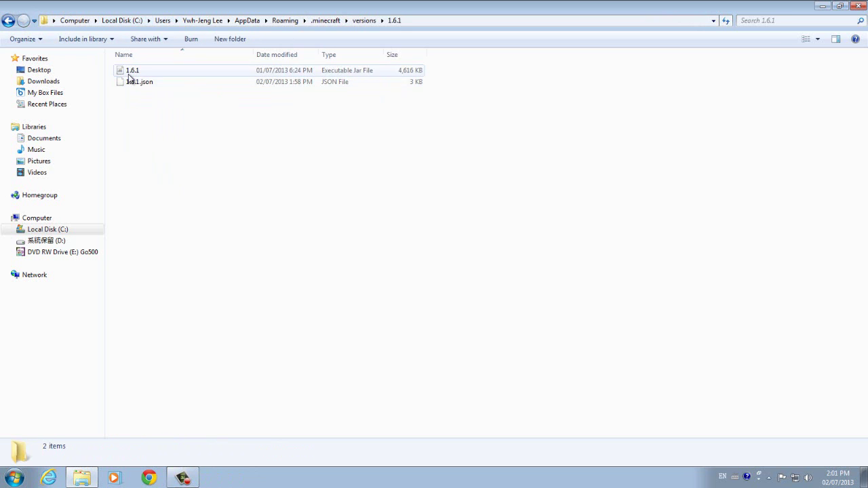
right_click(129, 73)
mouse_move(169, 109)
left_click(282, 123)
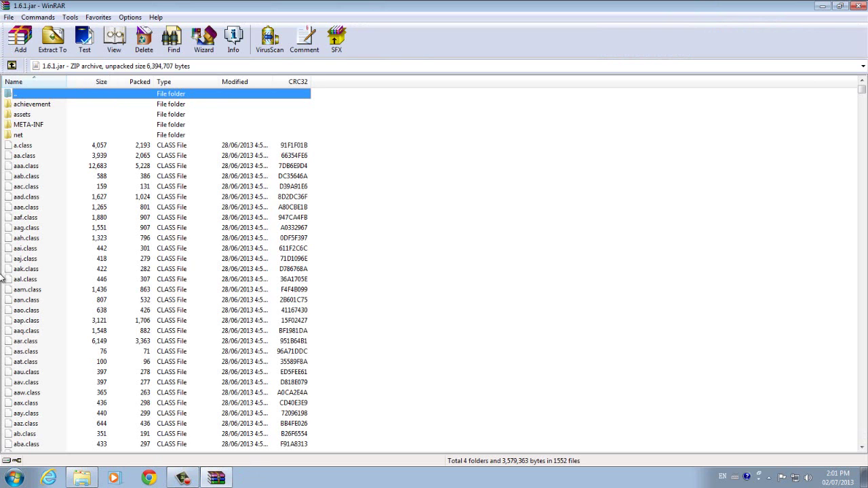
scroll(380, 217, "down", 16)
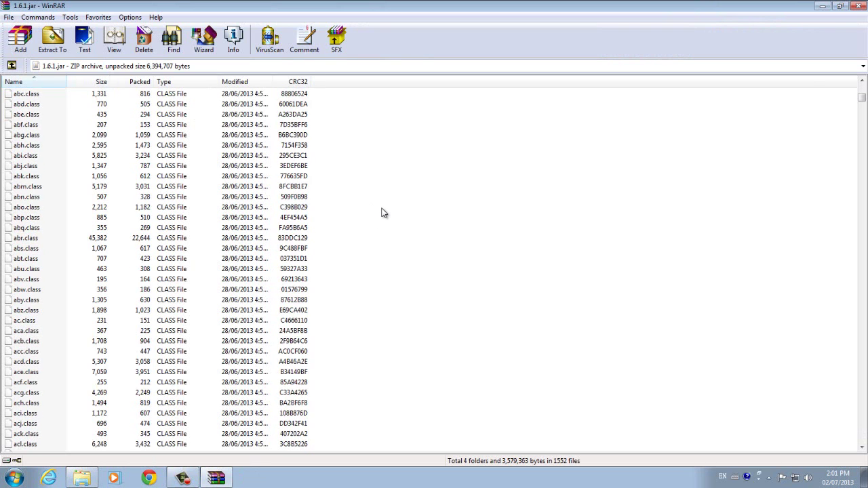
scroll(376, 246, "down", 20)
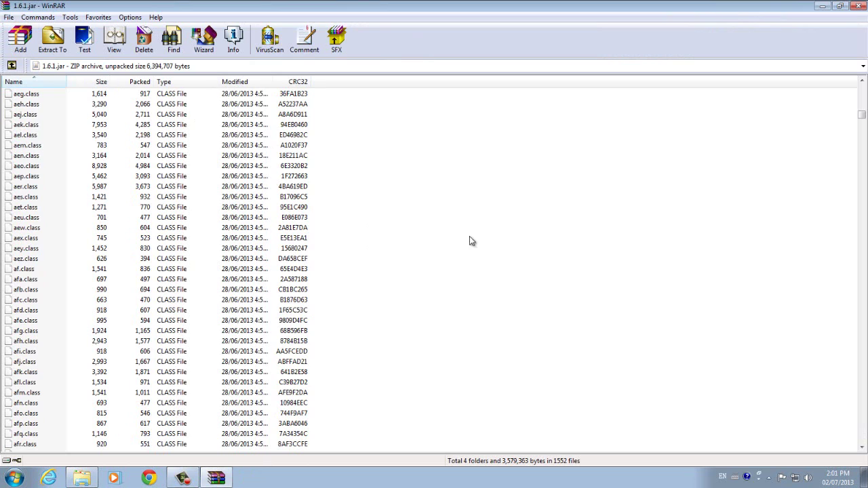
left_click(856, 8)
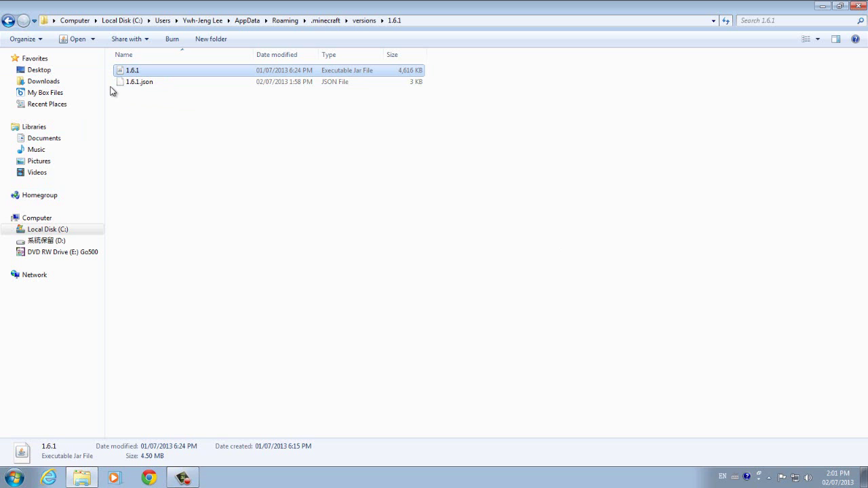
Step: Go back through the versions folder to .minecraft and close the folder window
left_click(8, 21)
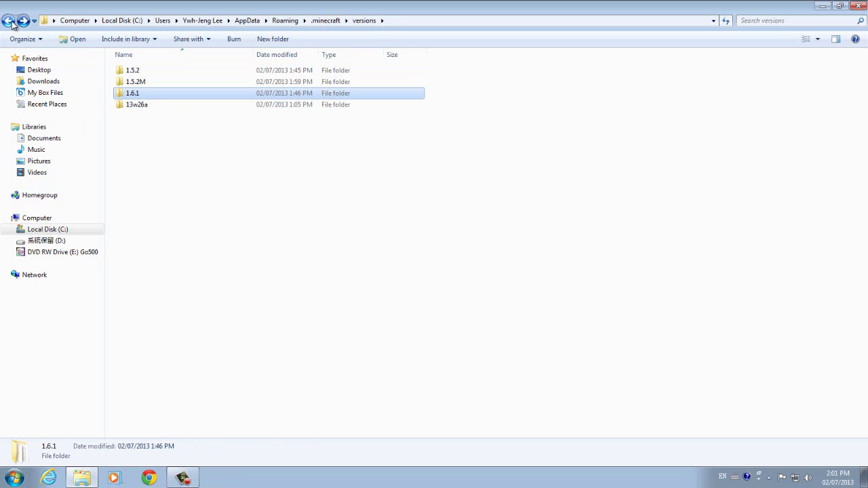
left_click(11, 23)
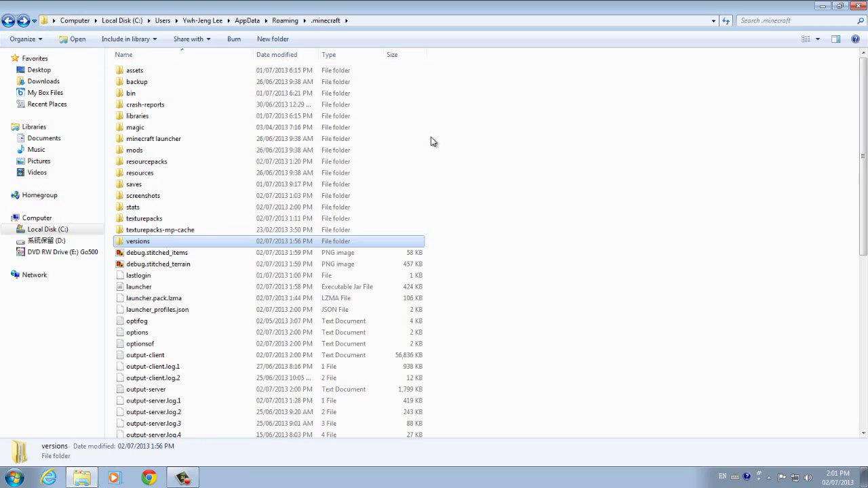
left_click(858, 7)
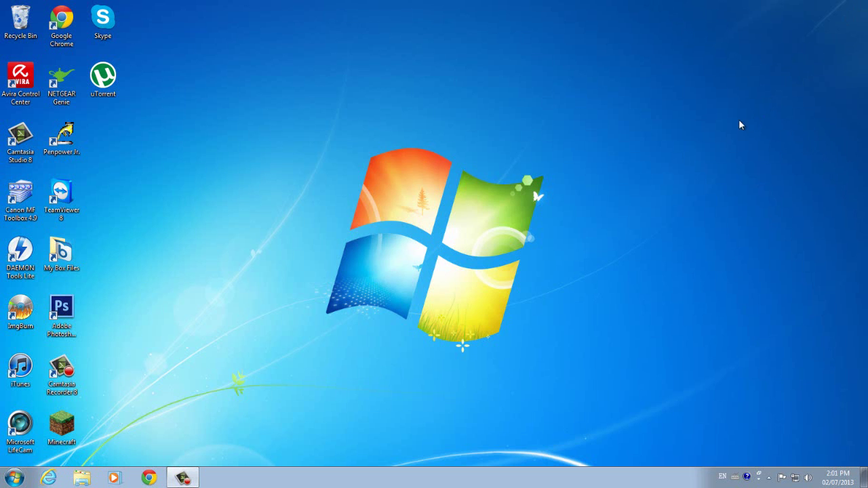